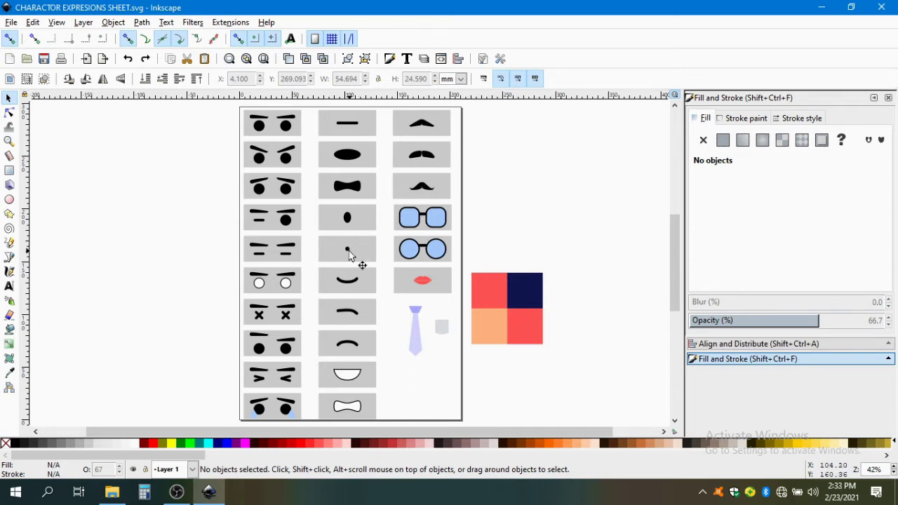
Make the grey background rectangle behind the first eye expression fully transparent.
scroll(354, 274, "down", 1, "ctrl")
scroll(338, 201, "up", 1, "ctrl")
scroll(321, 231, "up", 3, "ctrl")
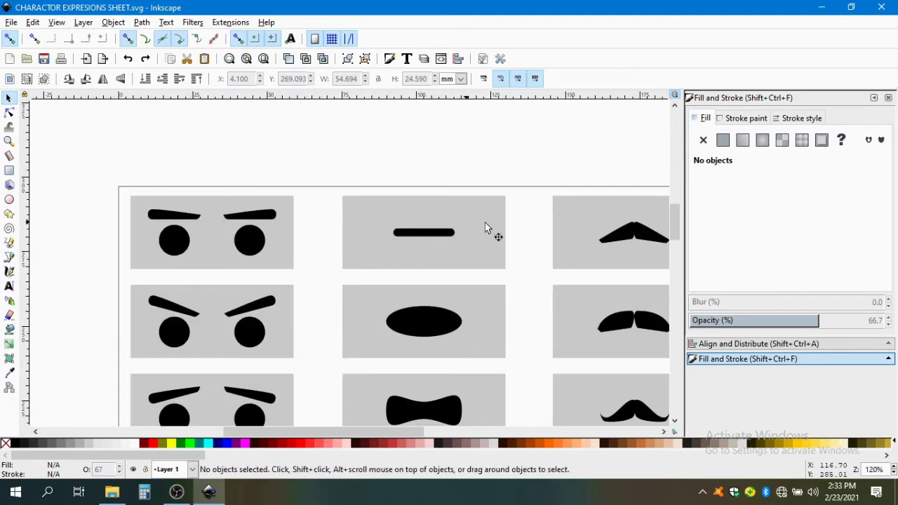
scroll(349, 236, "down", 1, "ctrl")
scroll(295, 226, "up", 2, "ctrl")
left_click(335, 209)
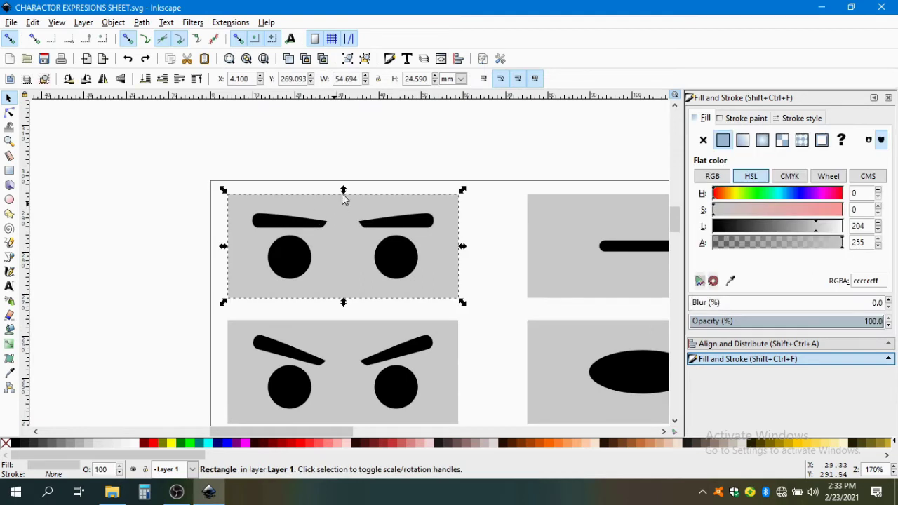
left_click(365, 58)
key("Escape")
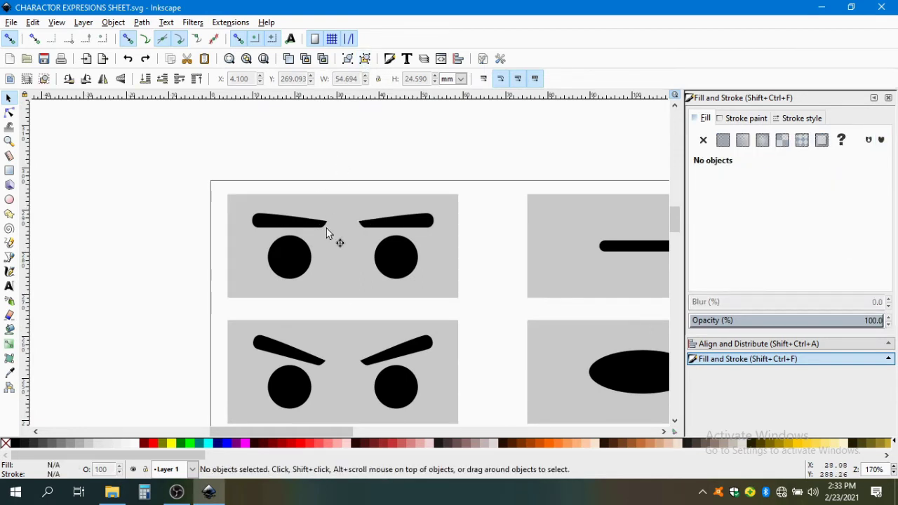
left_click(331, 237)
left_click(363, 201, "ctrl")
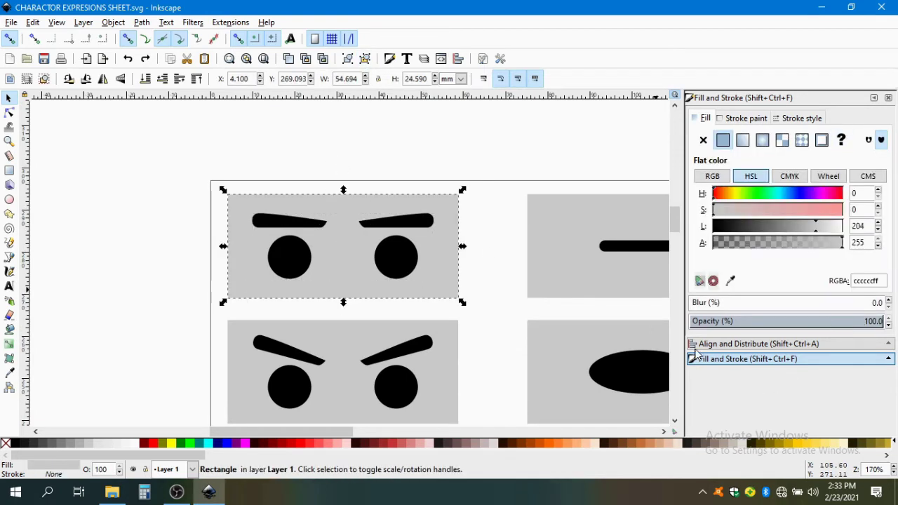
left_click_drag(742, 326, 580, 323)
Select the first eye expression with its background, check the PNG export settings for that selection, and close them.
left_click_drag(137, 150, 549, 317)
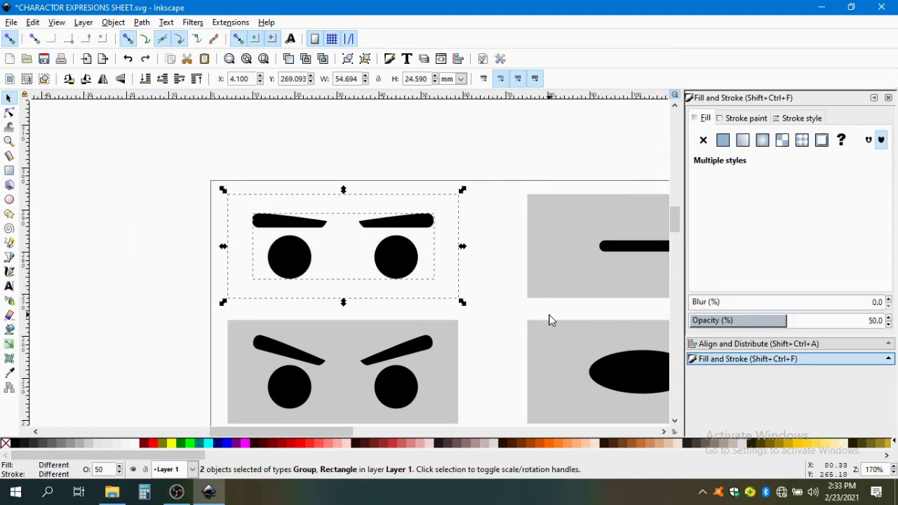
left_click(10, 25)
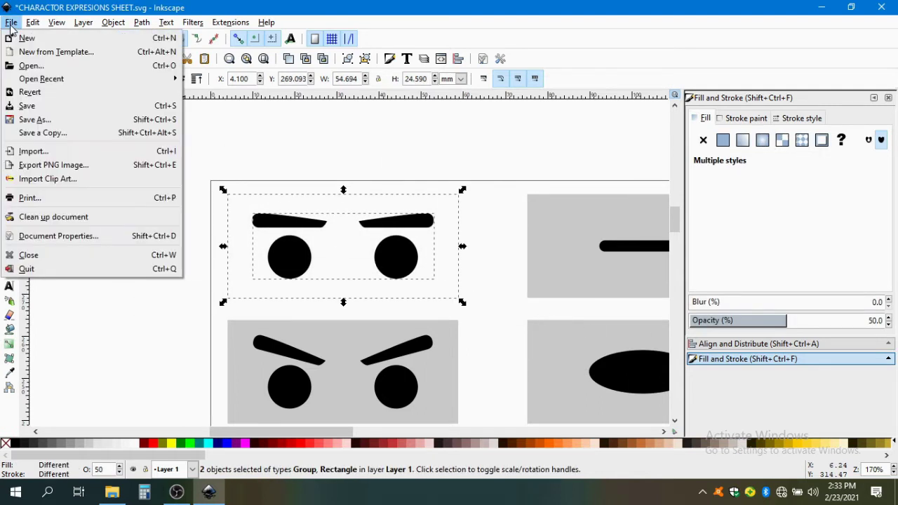
left_click(31, 166)
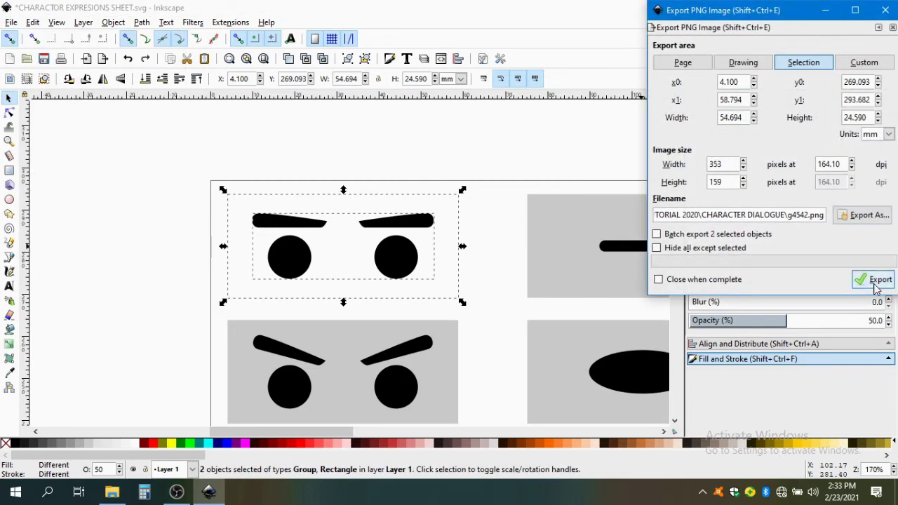
left_click(886, 9)
left_click(352, 146)
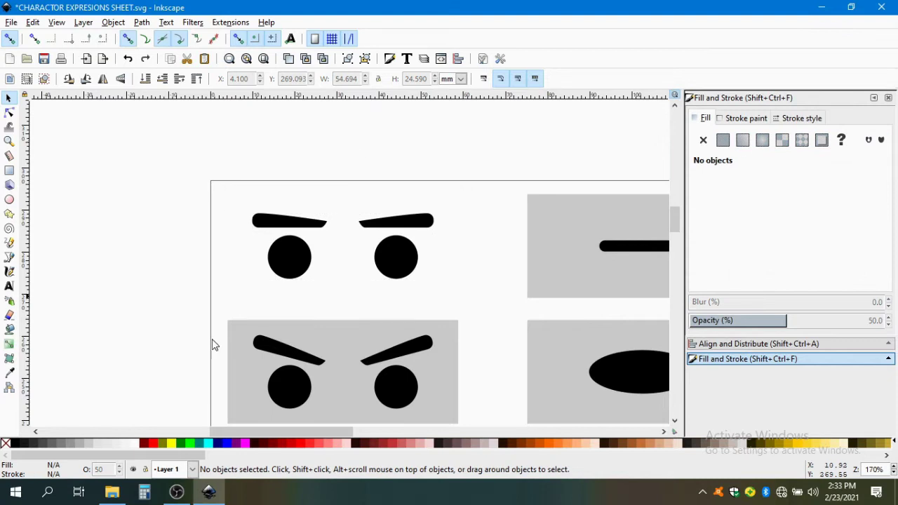
Switch to File Explorer and examine the eye images in the EYES_TEXTURES folder.
left_click(112, 491)
right_click(407, 237)
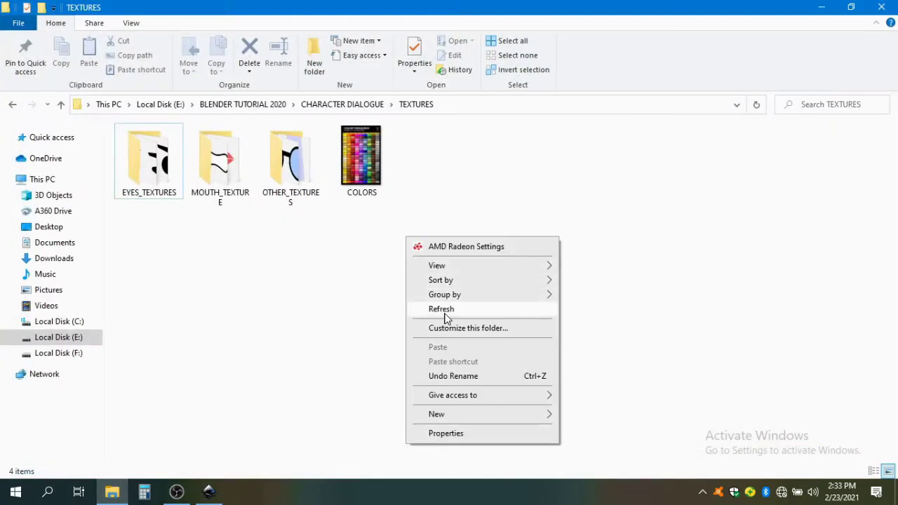
left_click(445, 309)
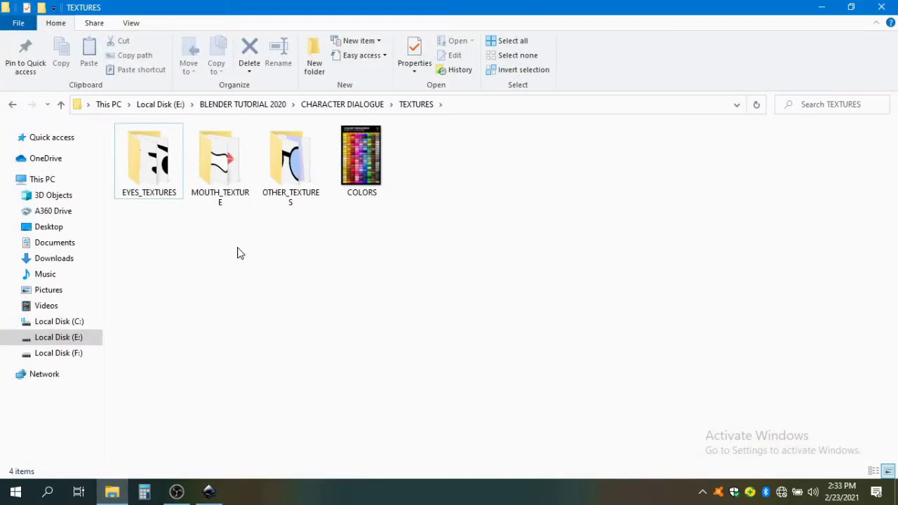
left_click(146, 178)
double_click(146, 178)
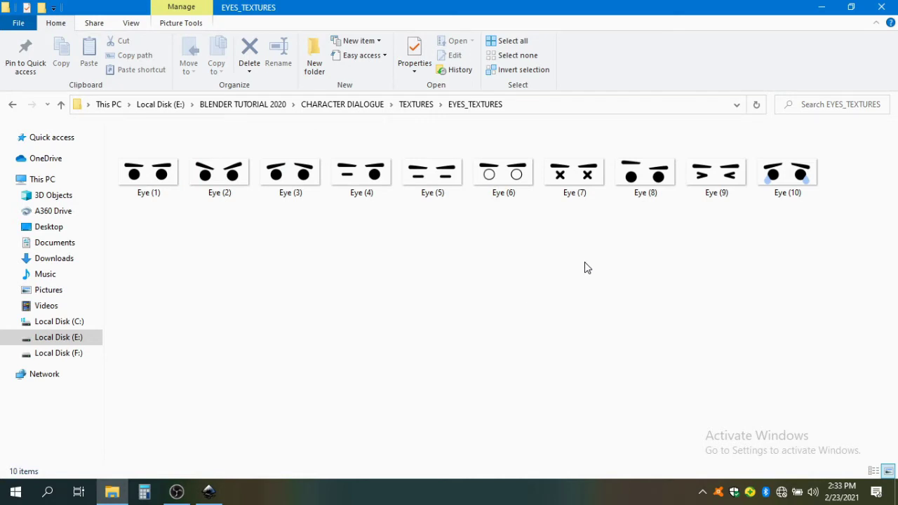
Examine the mouth images in the MOUTH_TEXTURE folder, and return to the expression sheet in Inkscape.
left_click(12, 105)
double_click(211, 167)
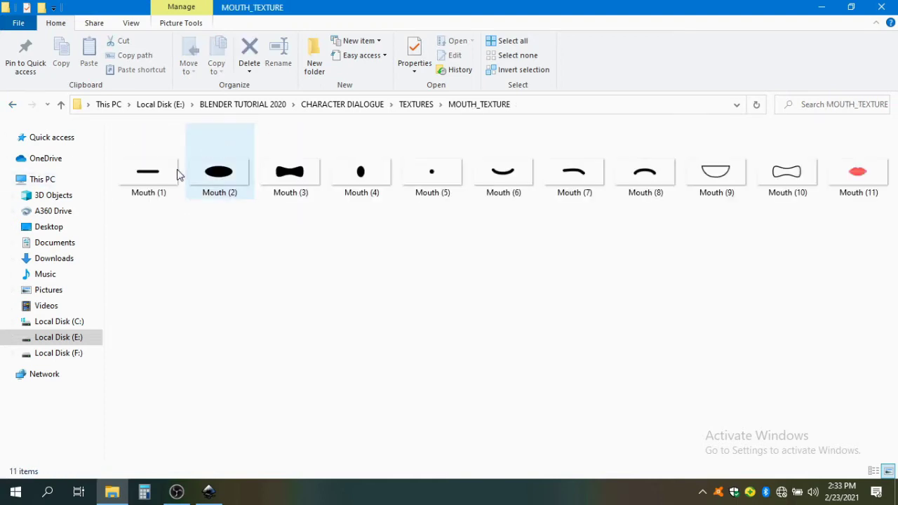
left_click(12, 105)
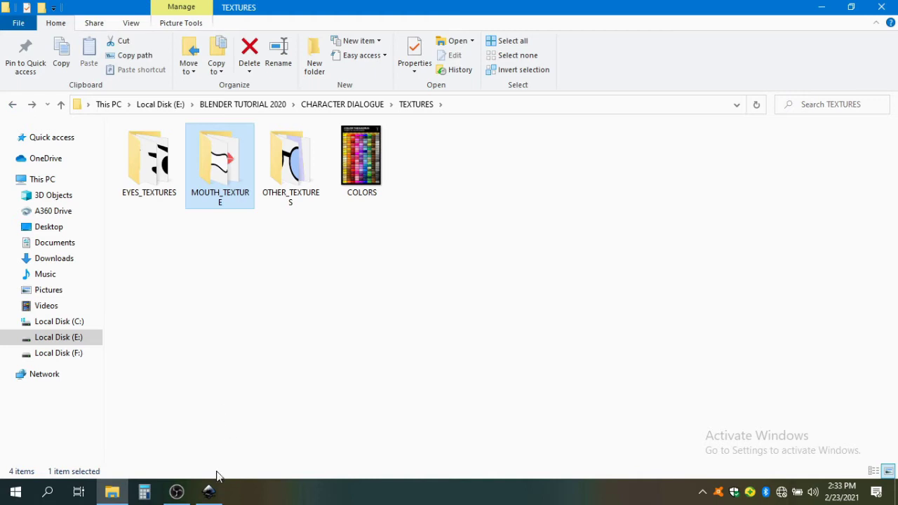
left_click(209, 491)
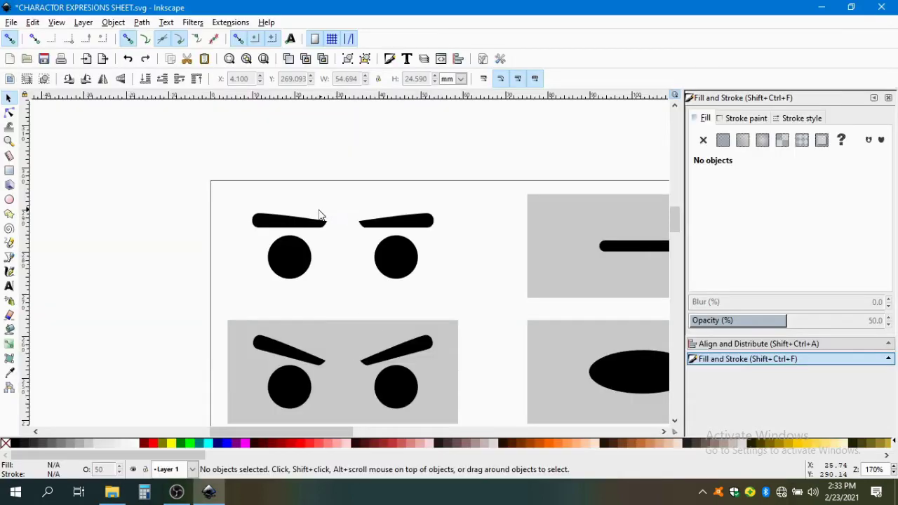
scroll(324, 214, "down", 4, "ctrl")
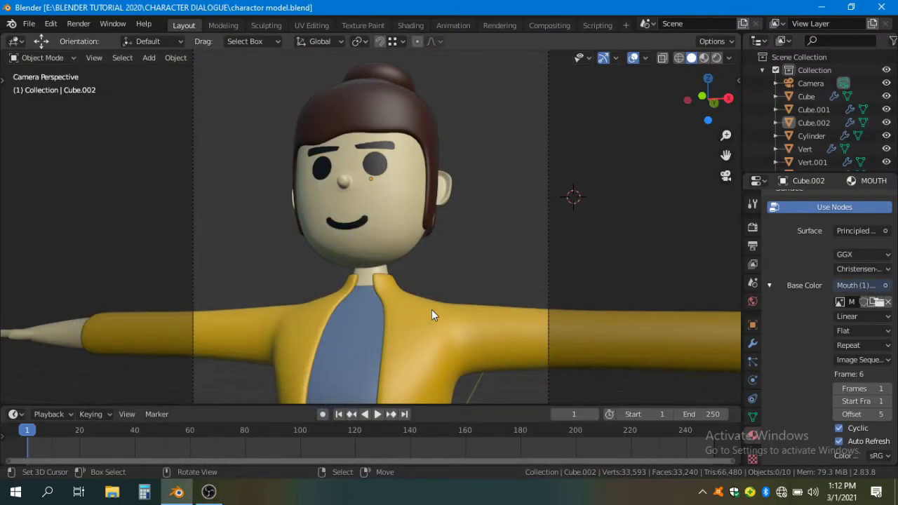
In Blender, select the face overlay object that carries the character's eyes and mouth.
scroll(432, 310, "down", 3)
middle_click_drag(307, 206, 361, 208)
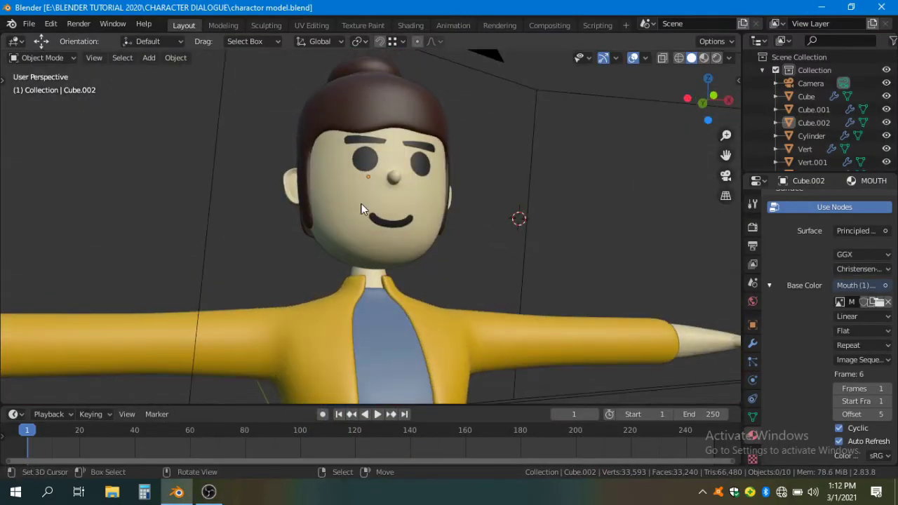
scroll(318, 269, "down", 3)
middle_click_drag(318, 269, 451, 179)
scroll(436, 216, "up", 5)
left_click(451, 179)
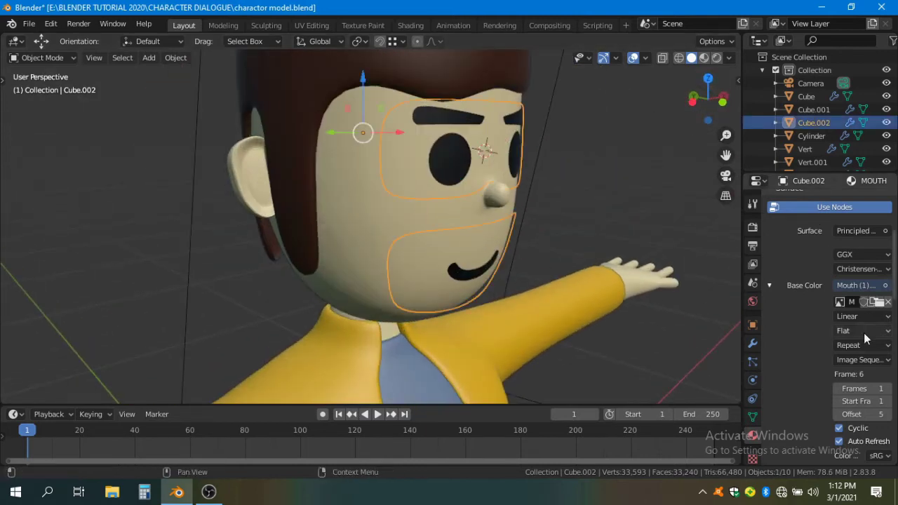
Show the character's face close up in front view and enlarge the timeline area.
scroll(864, 333, "up", 5)
scroll(311, 242, "down", 2)
middle_click_drag(311, 242, 437, 211)
scroll(437, 211, "up", 2)
key("g")
key("Escape")
scroll(447, 212, "down", 3)
key("KP_1")
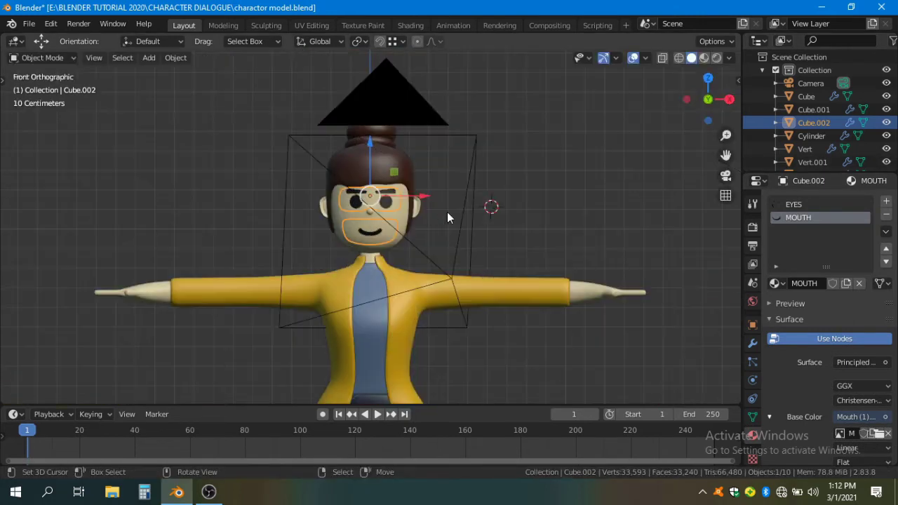
scroll(386, 189, "up", 5)
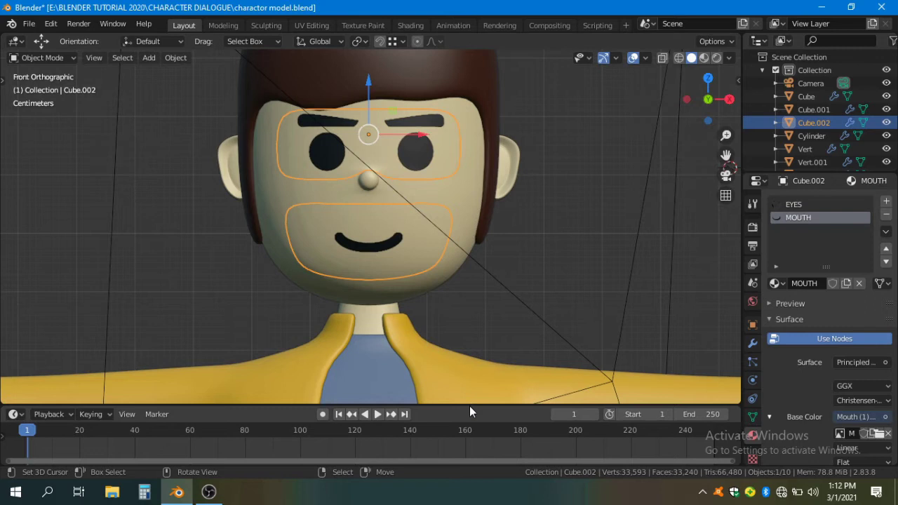
left_click_drag(470, 405, 469, 370)
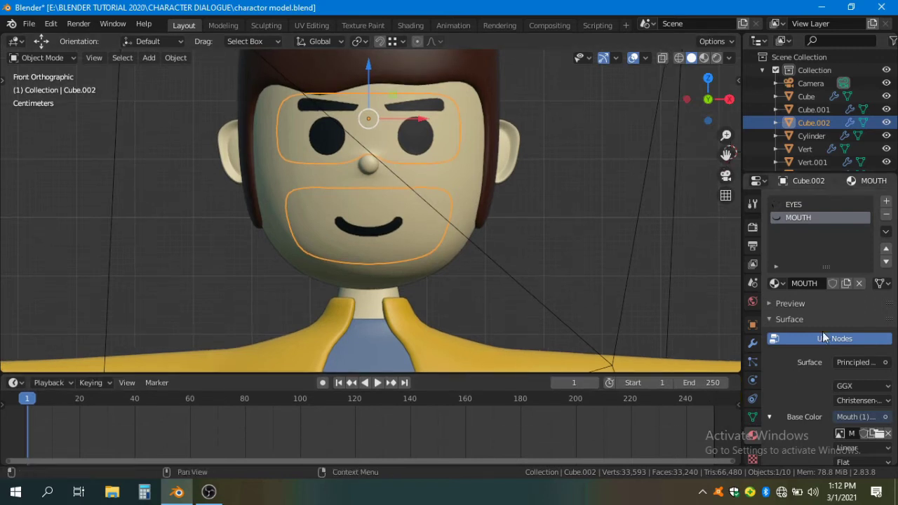
Set the MOUTH material's base color texture source to Image Sequence and deselect the face overlay.
scroll(866, 405, "down", 6)
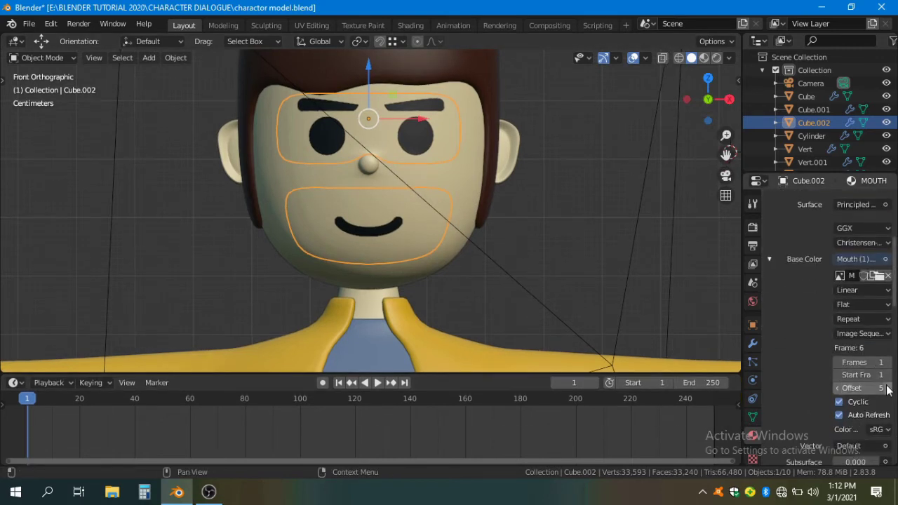
left_click(864, 333)
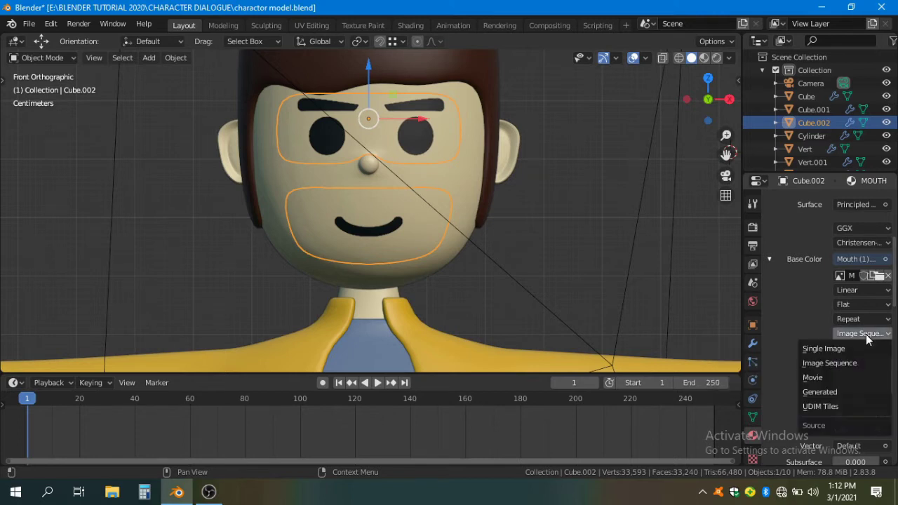
left_click(832, 364)
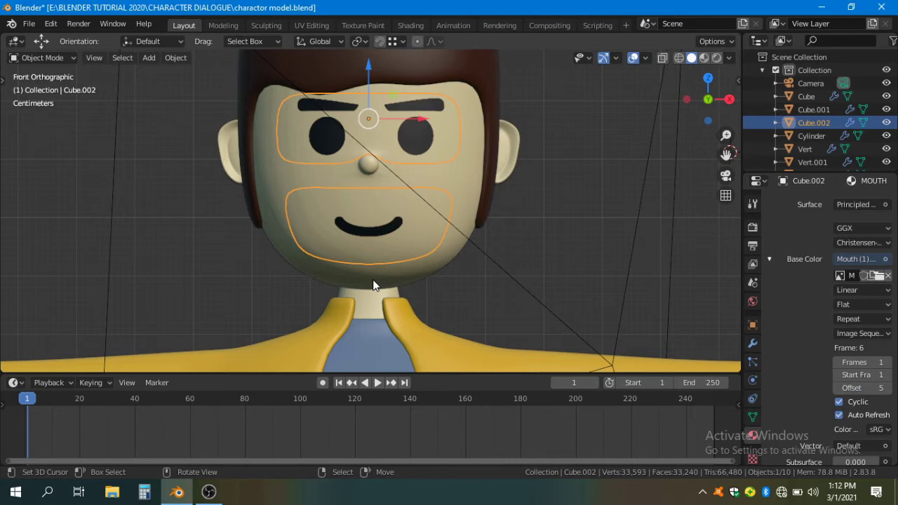
key("alt+a")
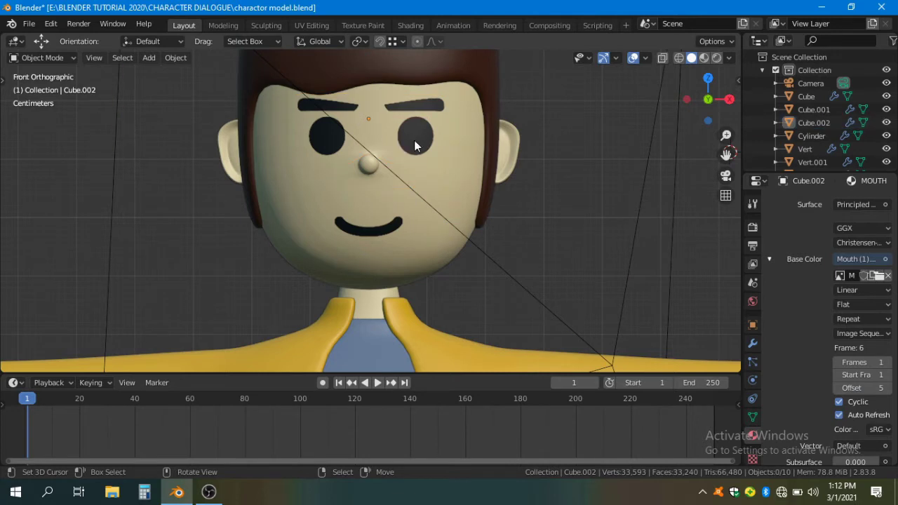
Keyframe the EYES material's texture Offset at 0 on frame 1 for the face overlay object.
left_click(414, 139)
scroll(806, 204, "up", 5)
left_click(796, 204)
scroll(807, 316, "down", 6)
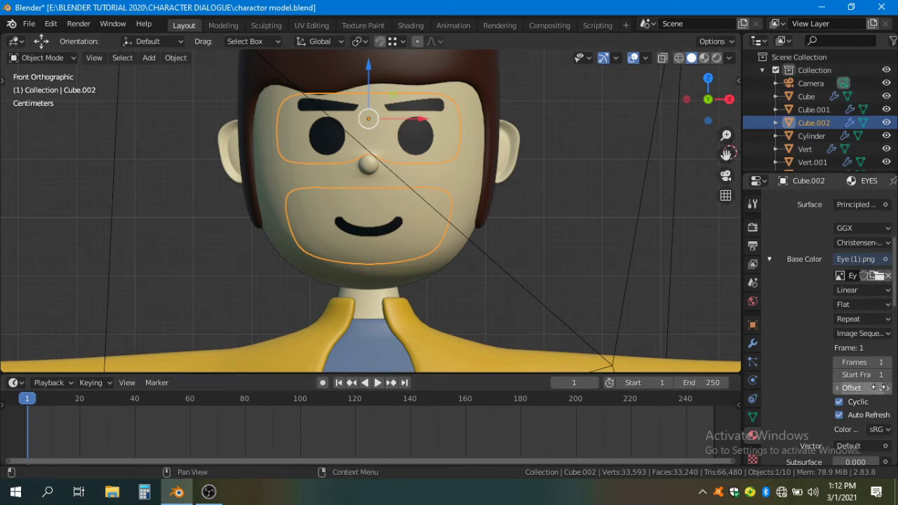
key("i")
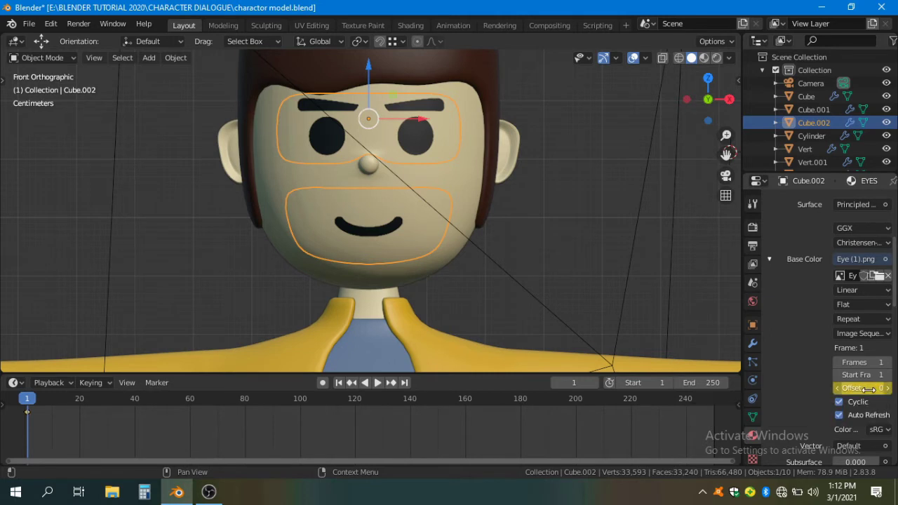
key("space")
left_click(121, 398)
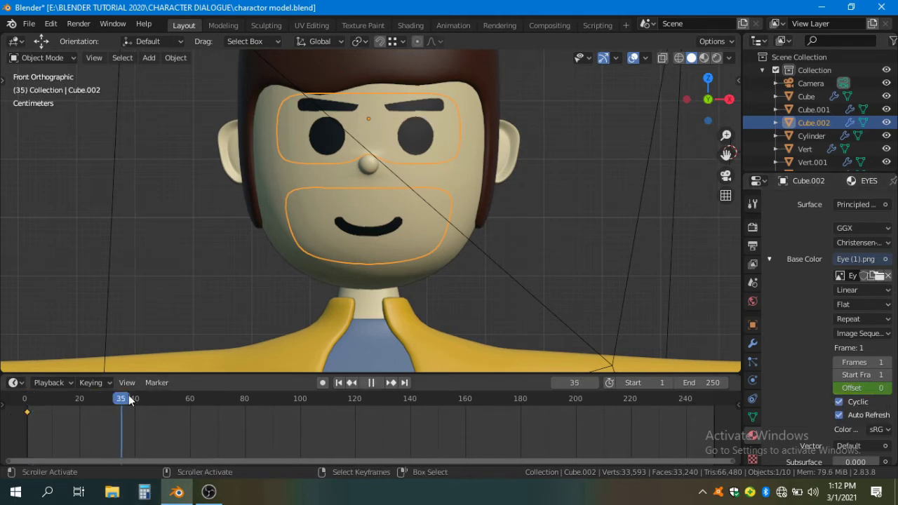
key("Escape")
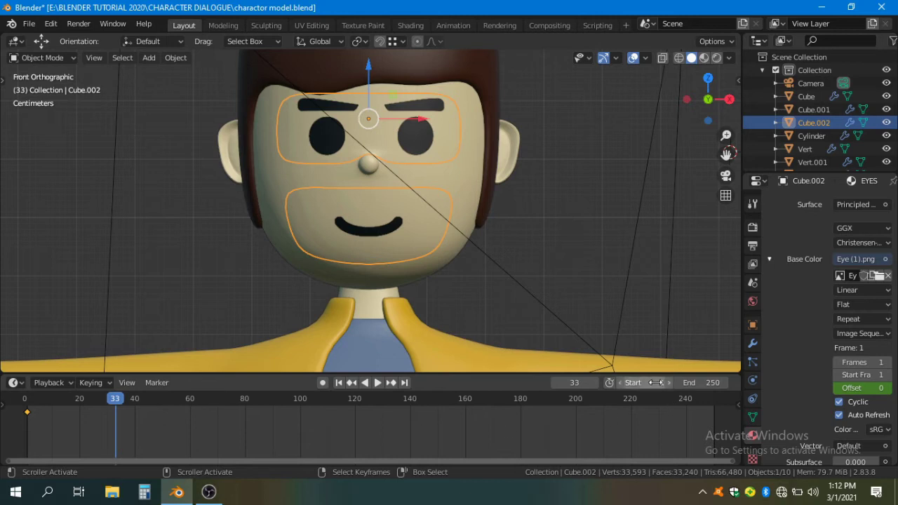
Keyframe the EYES texture Offset at 4 on frame 30 to close the eyes.
left_click(575, 383)
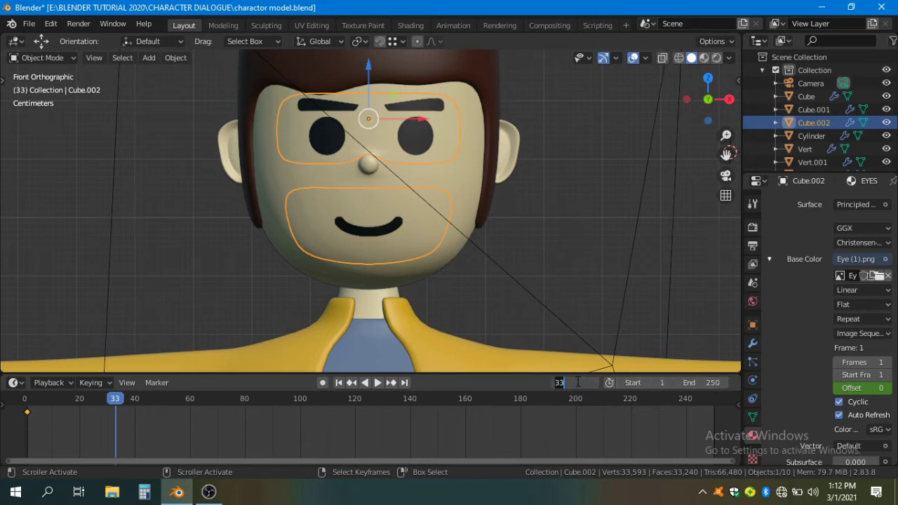
type("30")
key("Return")
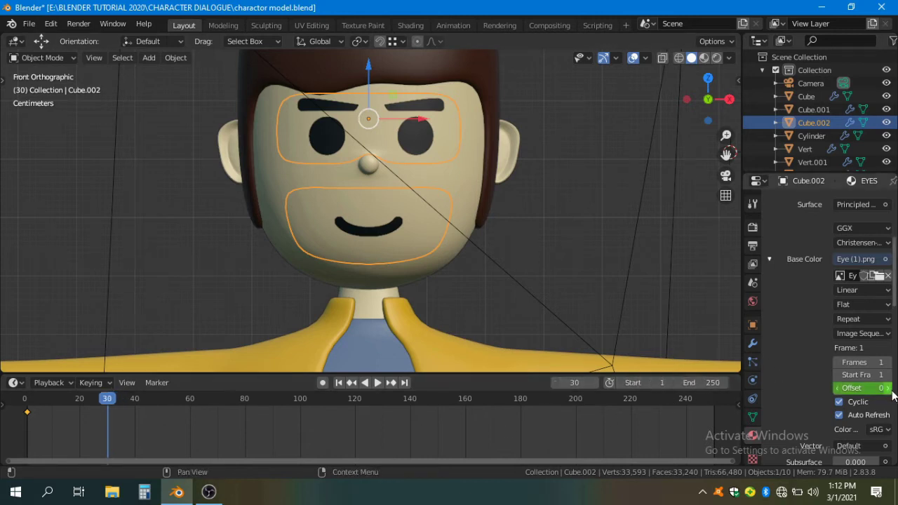
left_click_drag(877, 388, 877, 388)
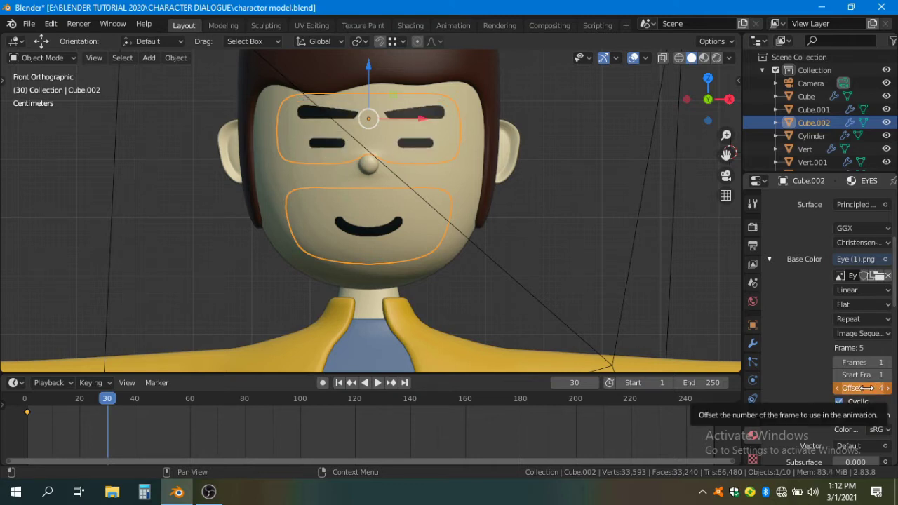
key("i")
Keyframe the EYES texture Offset at 0 on frame 35 to reopen the eyes.
left_click_drag(107, 406, 123, 403)
left_click(580, 382)
type("35")
key("Return")
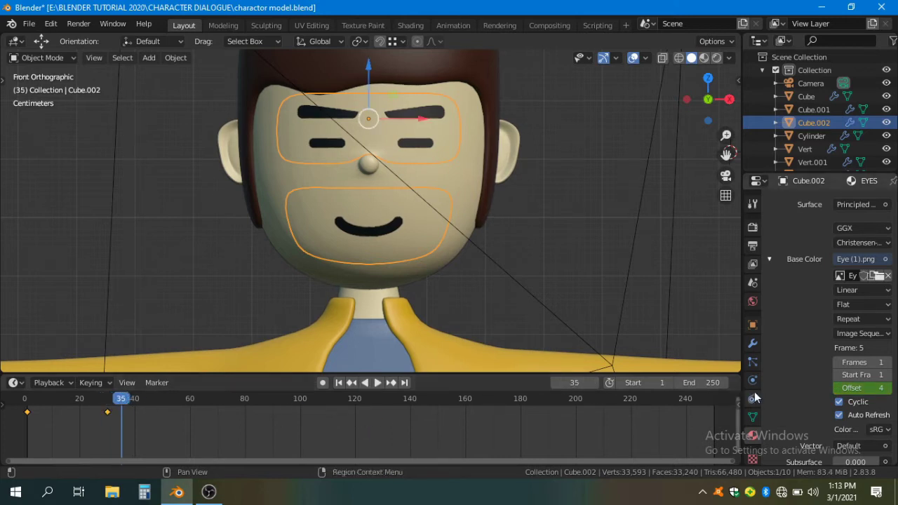
left_click(872, 388)
type("0")
key("Return")
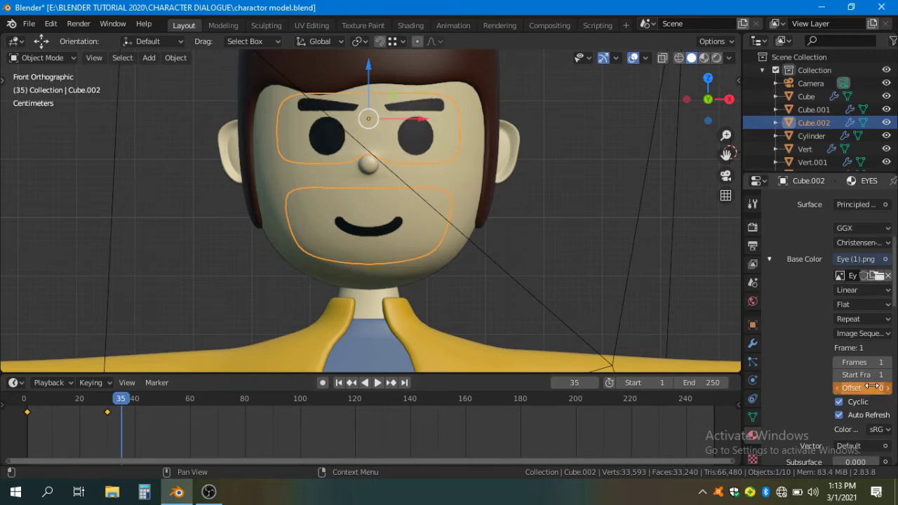
key("i")
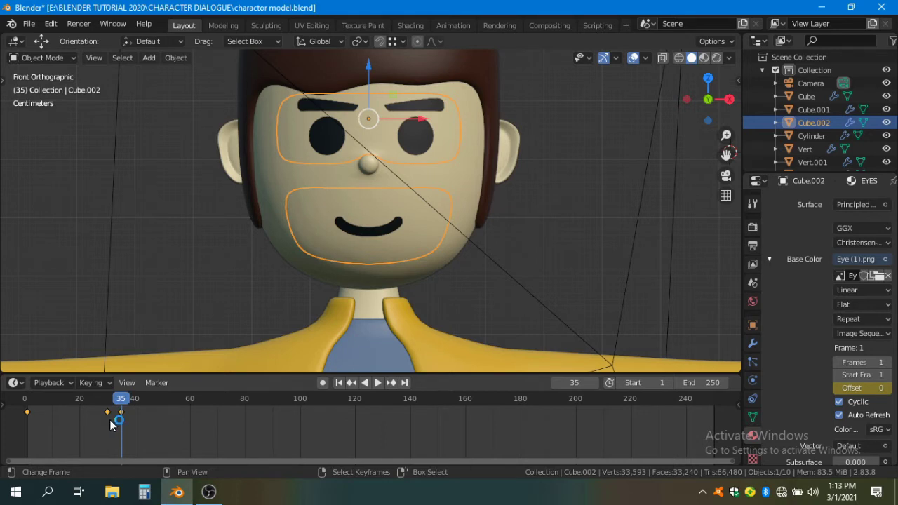
Set the eye Offset keyframes to Constant interpolation and duplicate the blink pattern three times along the timeline, ending around frame 154.
key("t")
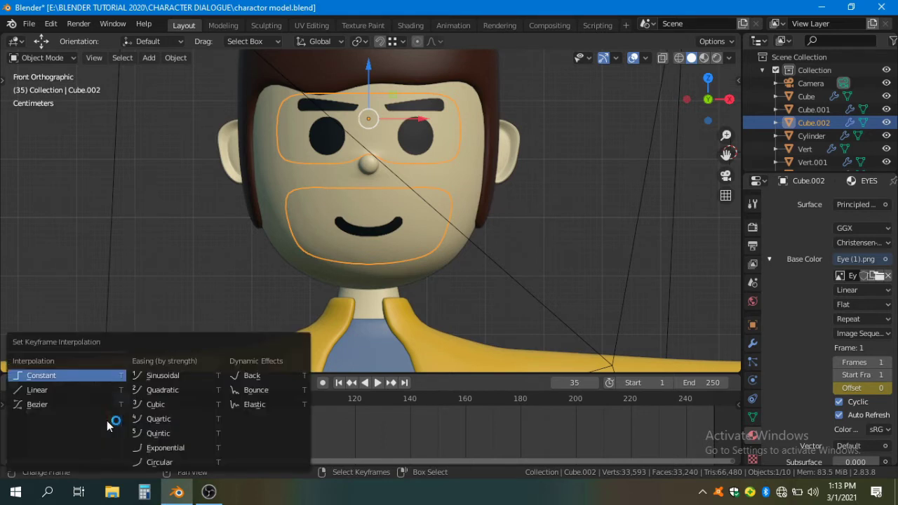
left_click(34, 374)
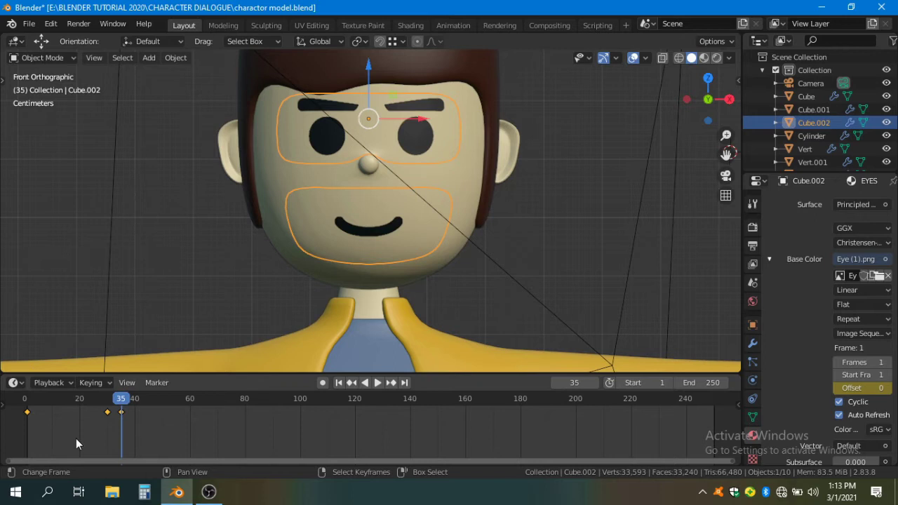
key("shift+d")
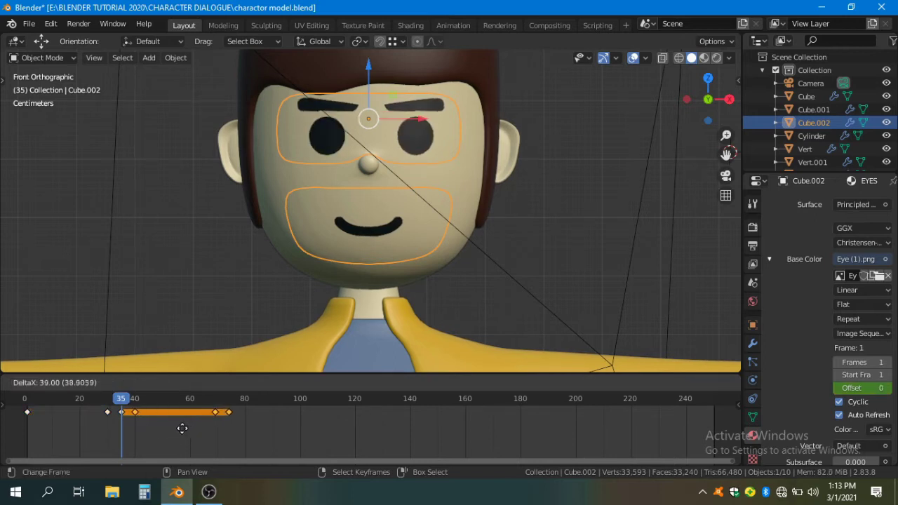
left_click(177, 434)
key("shift+d")
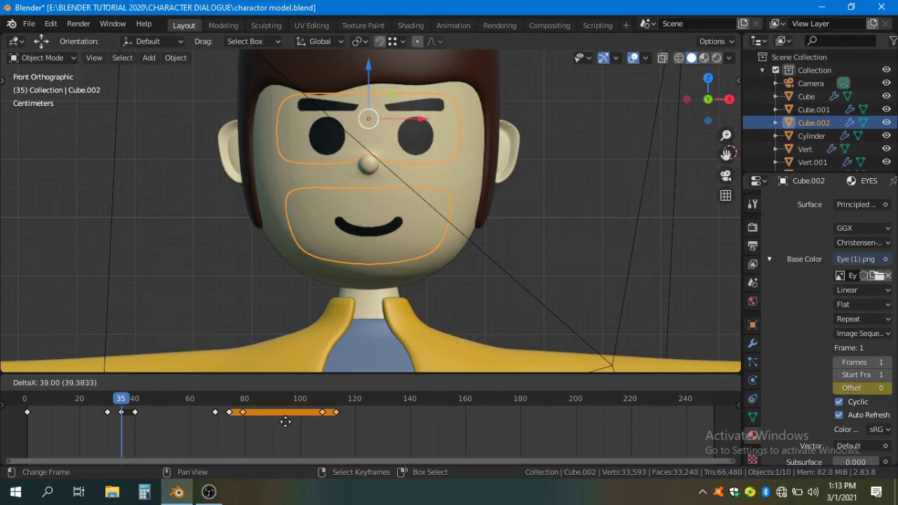
key("Escape")
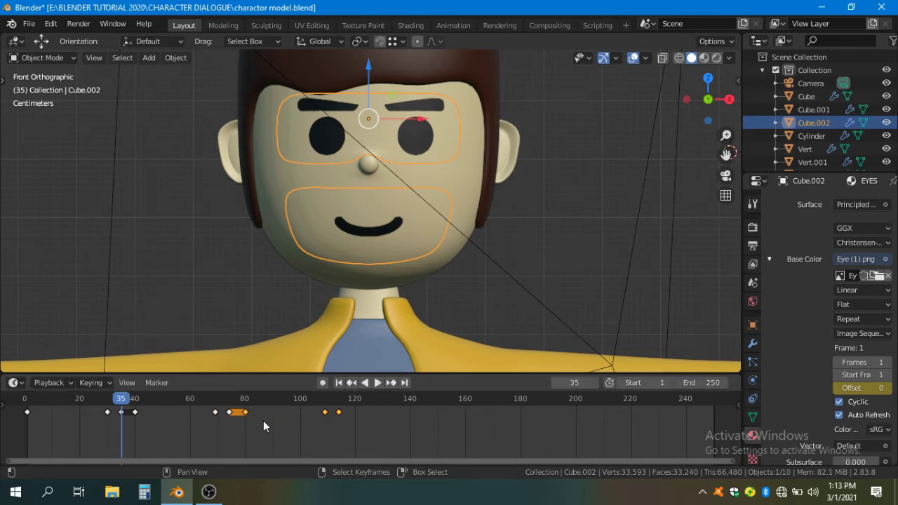
key("shift+d")
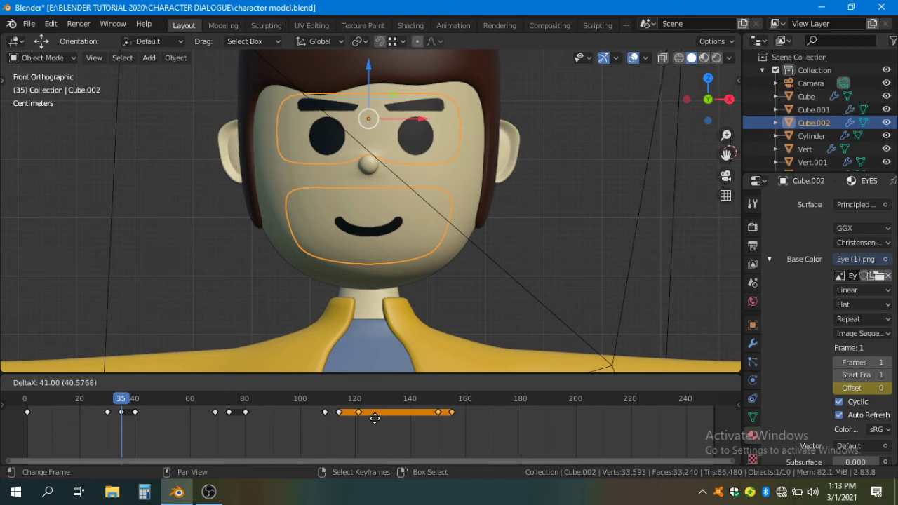
left_click(374, 419)
left_click(405, 426)
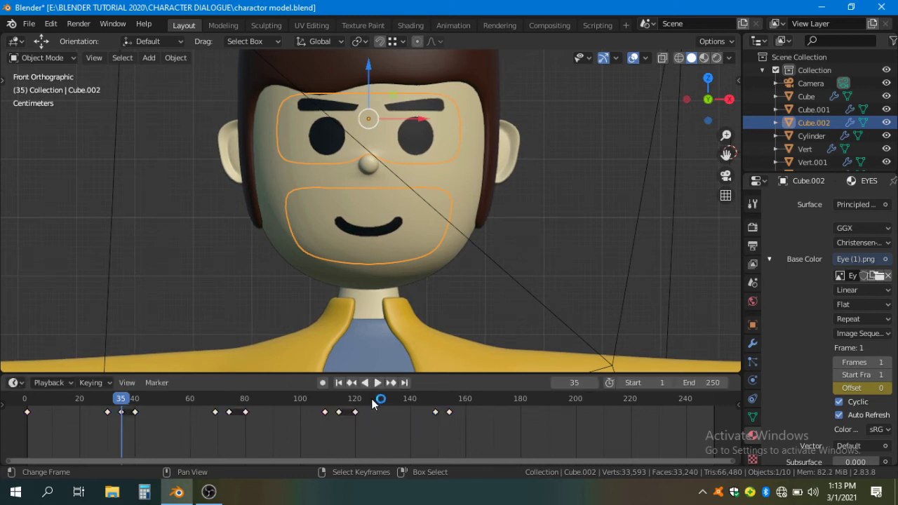
Deselect everything and play the animation from frame 1 to review the repeated blinks, returning to frame 1.
left_click(339, 383)
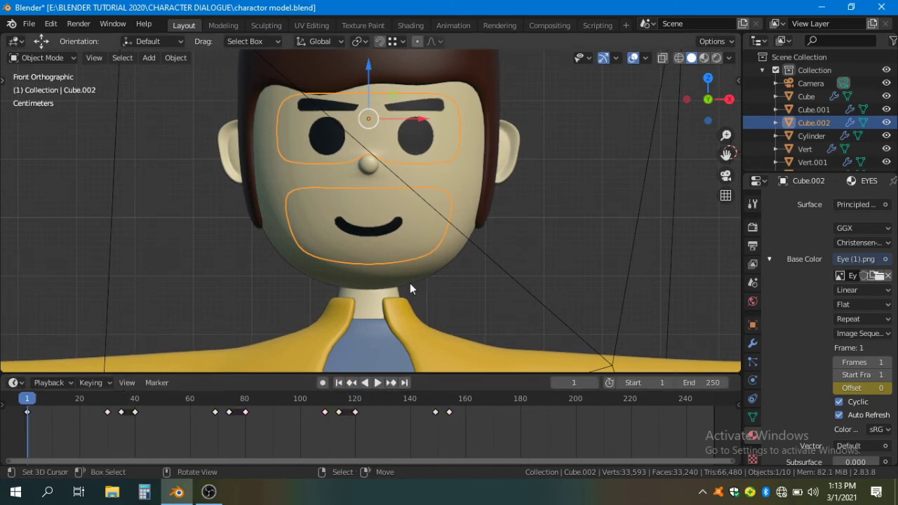
key("a")
key("alt+a")
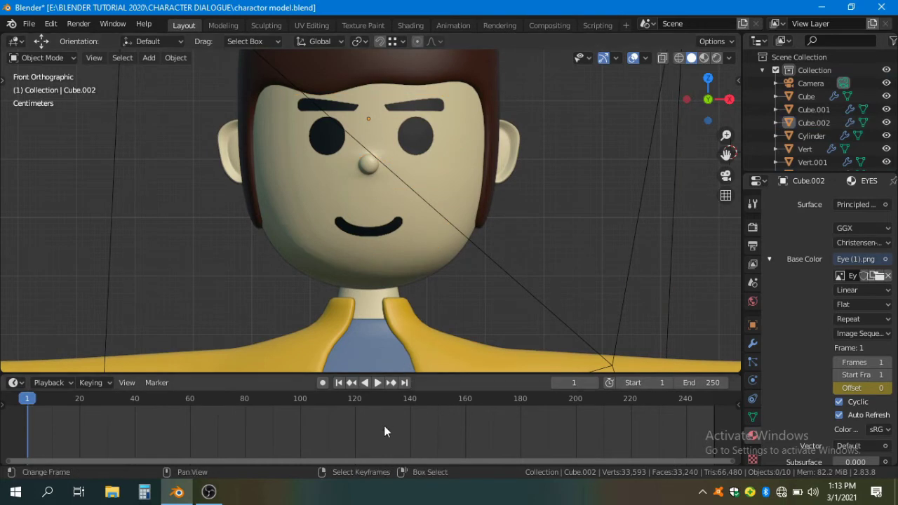
left_click(377, 383)
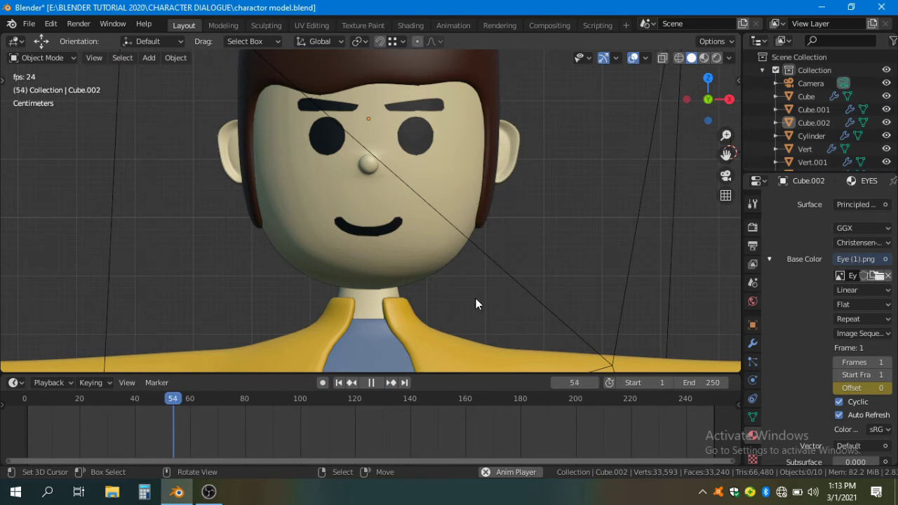
scroll(475, 299, "down", 2)
middle_click_drag(441, 259, 448, 290, "shift")
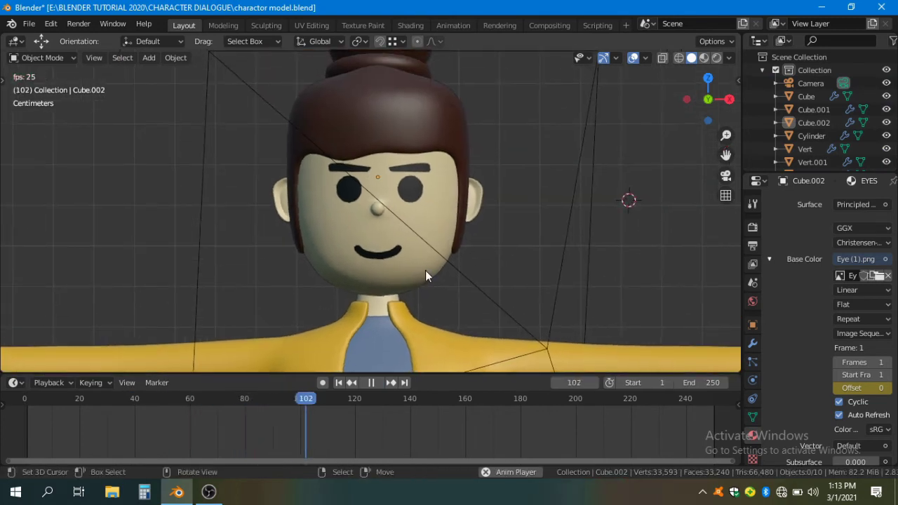
key("space")
key("shift+Left")
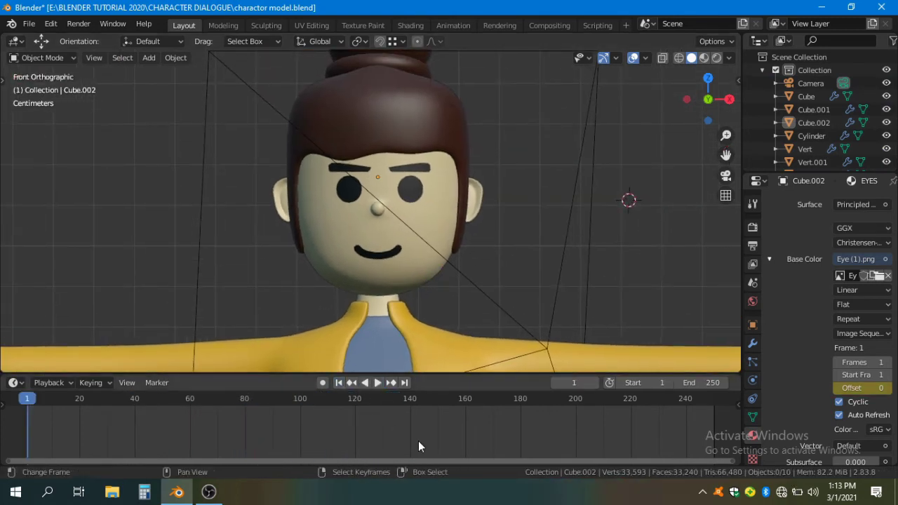
Check the face overlay's keyframe range and set the scene's end frame to 160, leaving nothing selected.
scroll(867, 349, "up", 4)
scroll(868, 349, "up", 2)
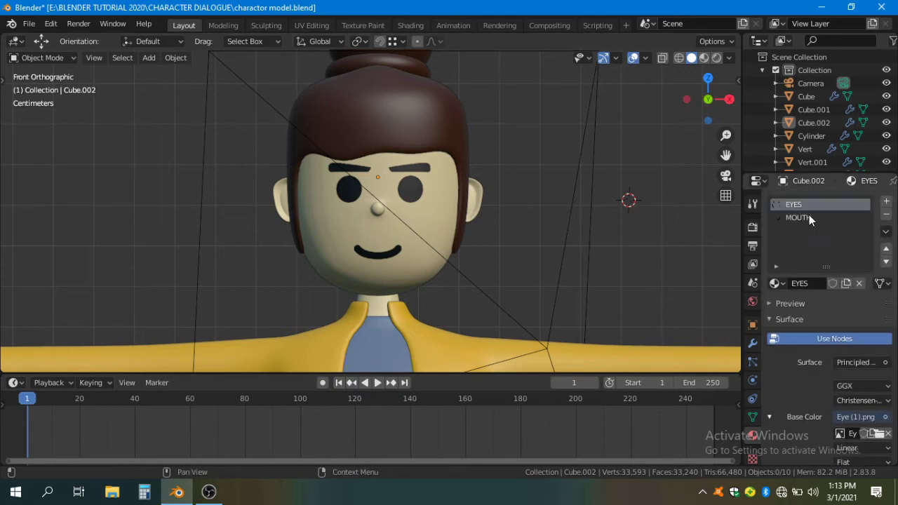
left_click(411, 201)
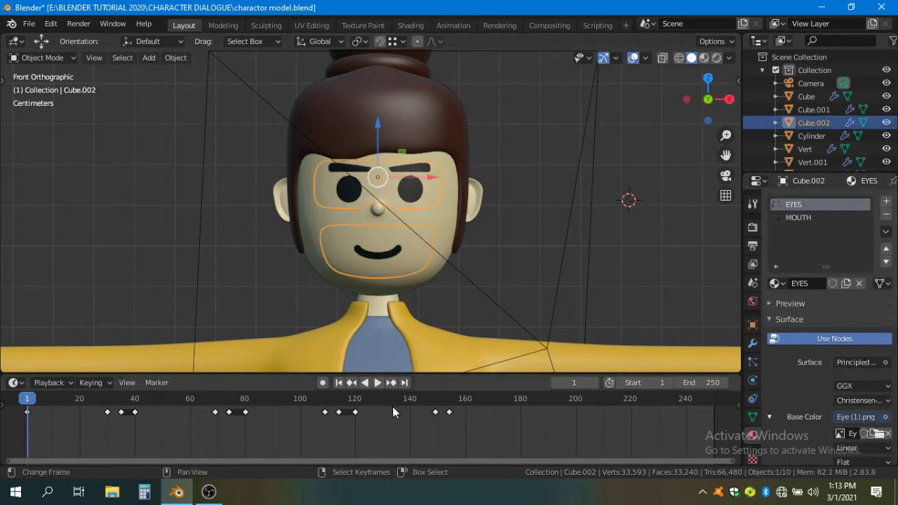
key("Home")
left_click_drag(702, 382, 636, 382)
left_click(712, 380)
type("160")
key("Return")
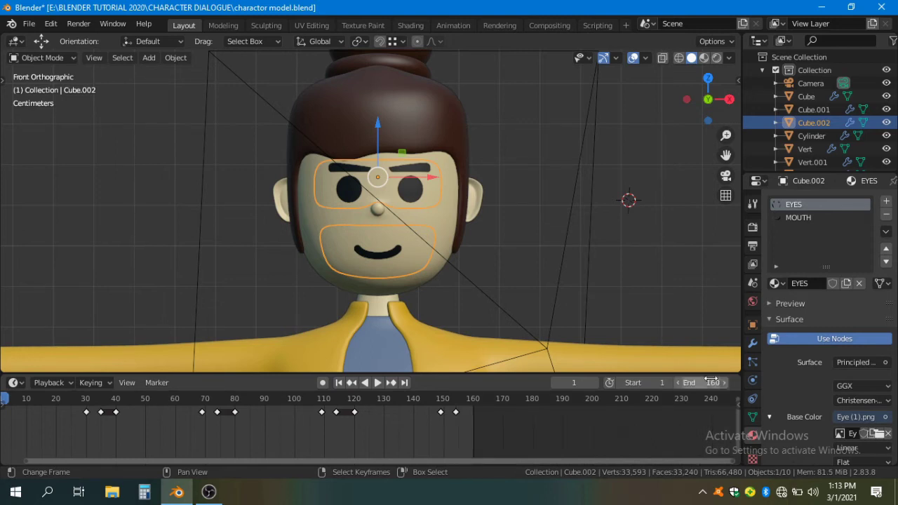
key("alt+a")
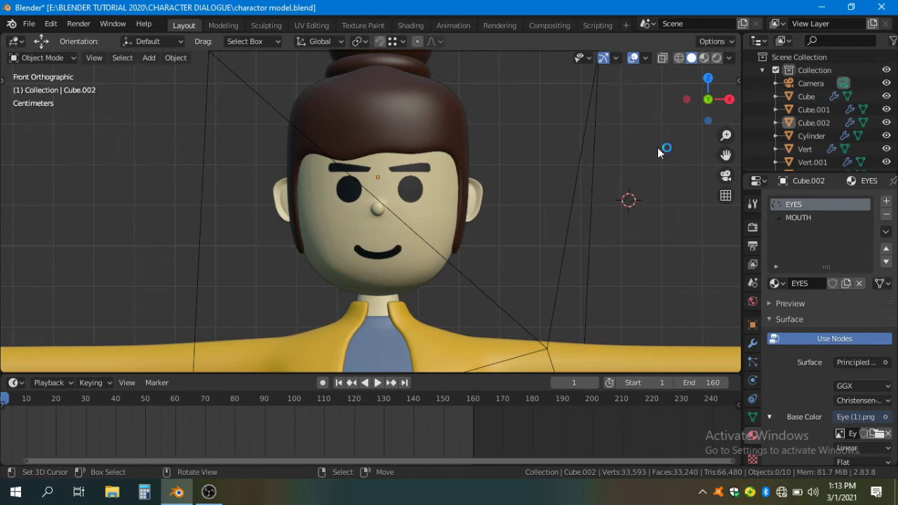
Split the 3D viewport horizontally and change the lower area into a Video Sequencer.
left_click_drag(739, 35, 3, 265)
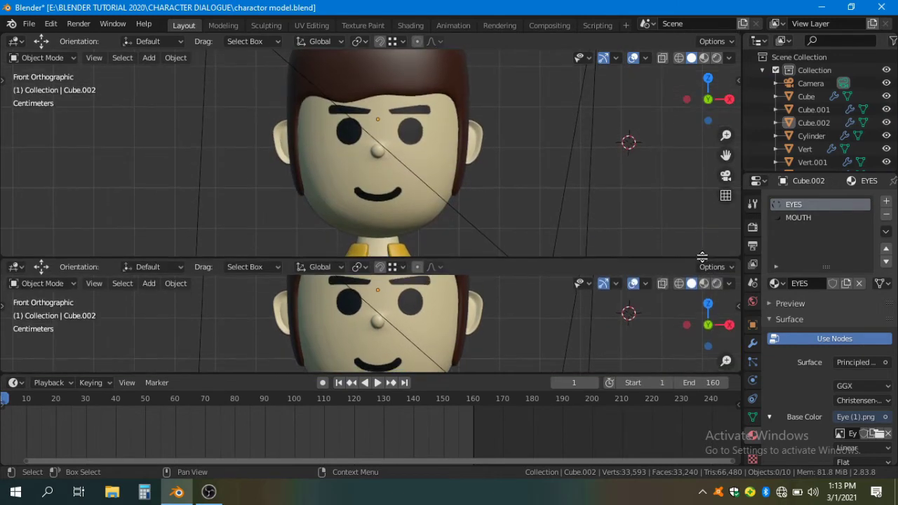
left_click(16, 267)
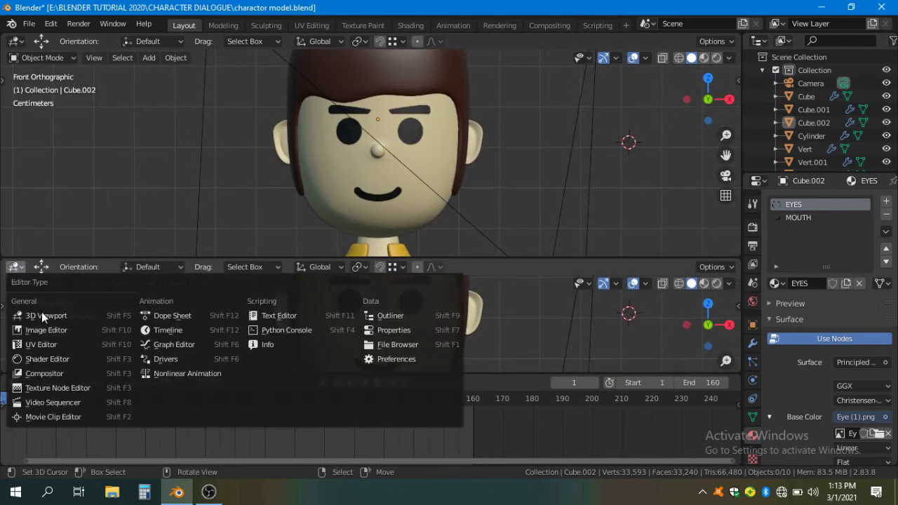
left_click(42, 403)
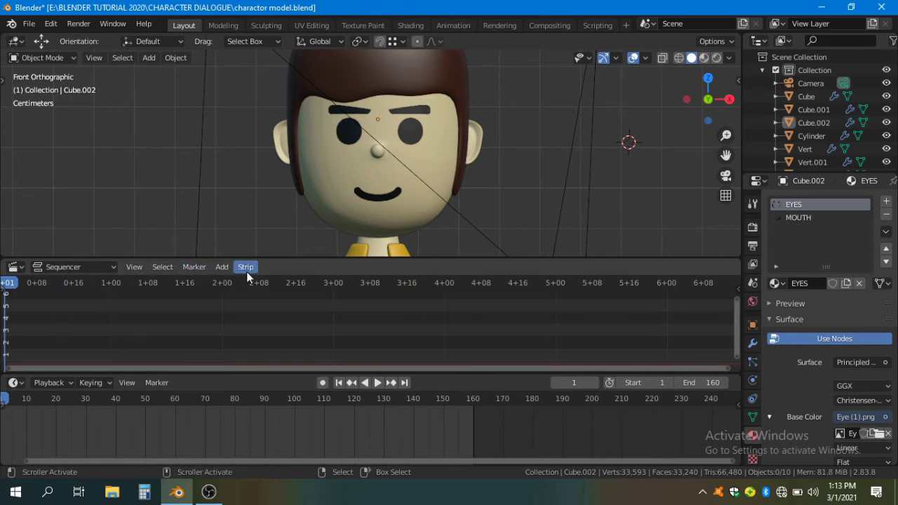
Add Audio.mp3 from the CHARACTER DIALOGUE folder as a sound strip starting at frame 1 on channel 2.
left_click(222, 267)
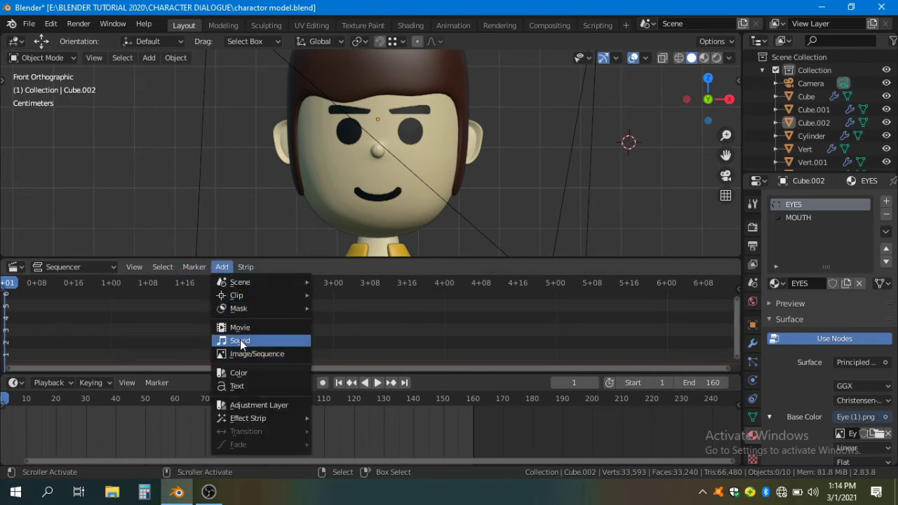
left_click(290, 340)
left_click(438, 175)
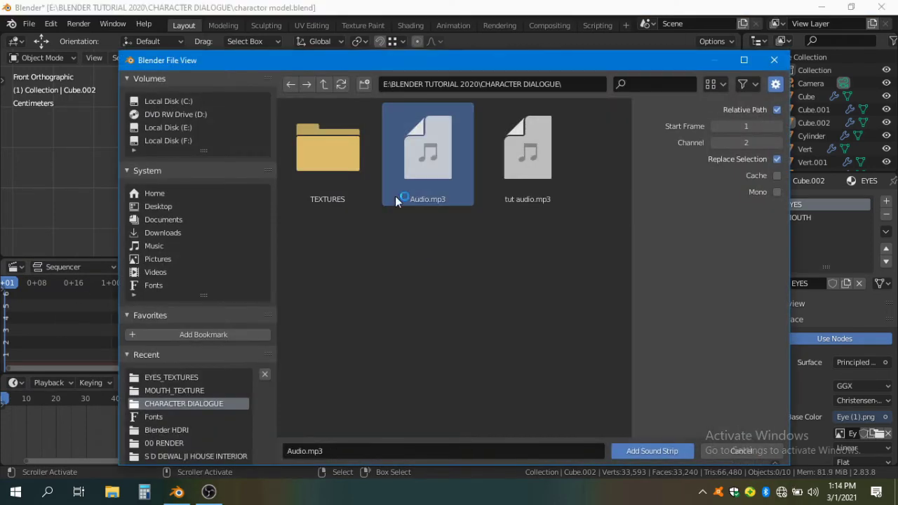
left_click(626, 454)
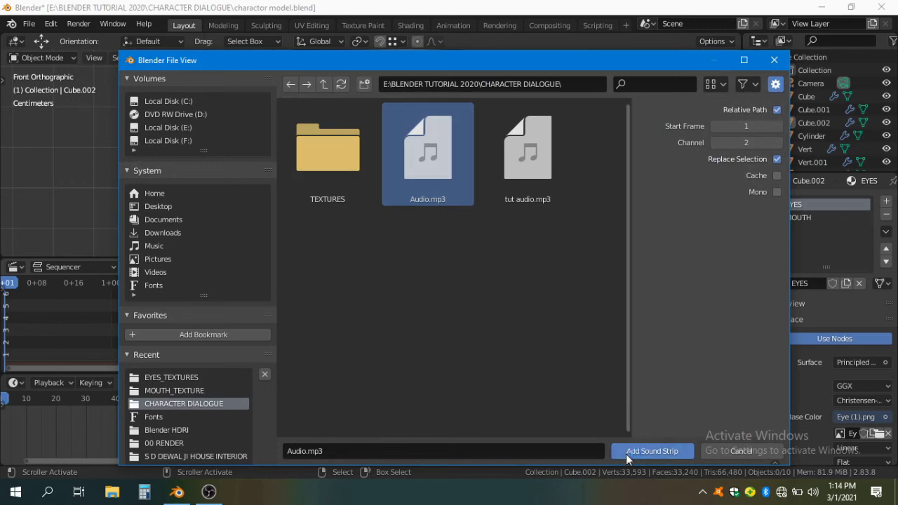
key("Home")
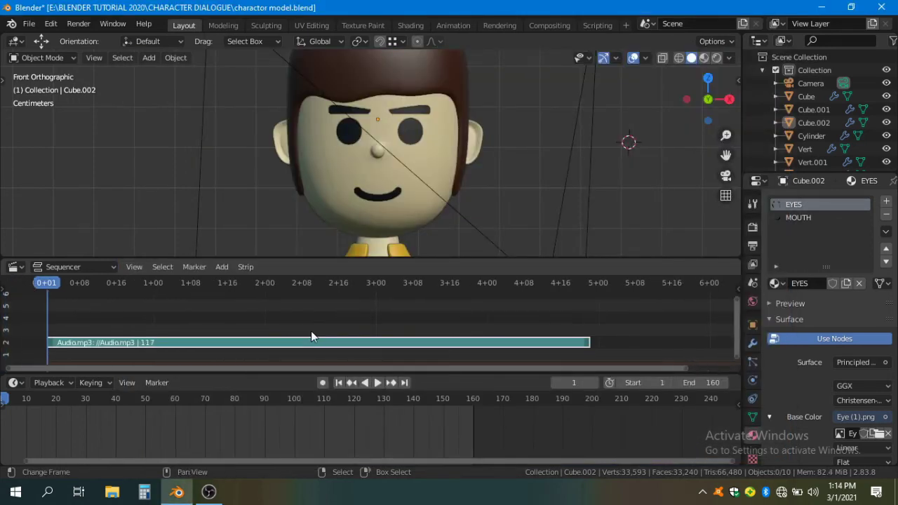
Maximize the sequencer, display the Audio.mp3 strip's waveform and set its volume to 0.5.
key("ctrl+space")
key("n")
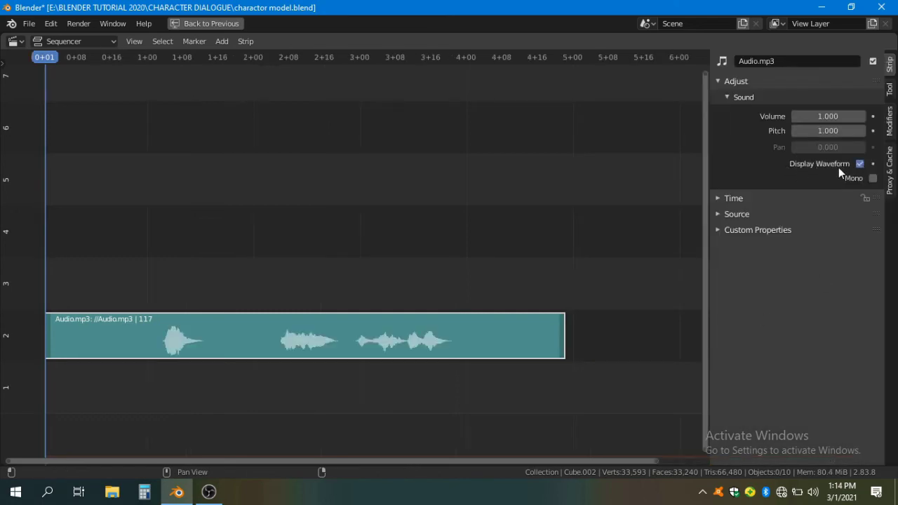
left_click(823, 116)
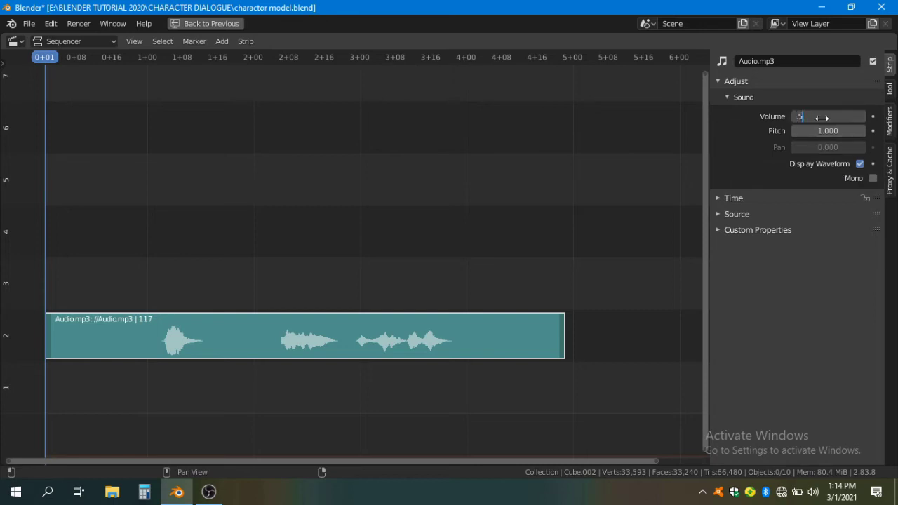
type(".5")
key("Return")
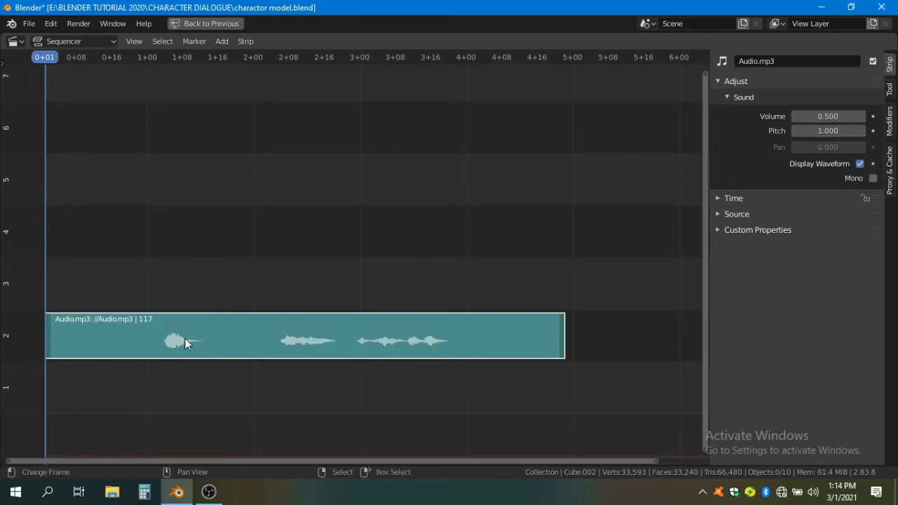
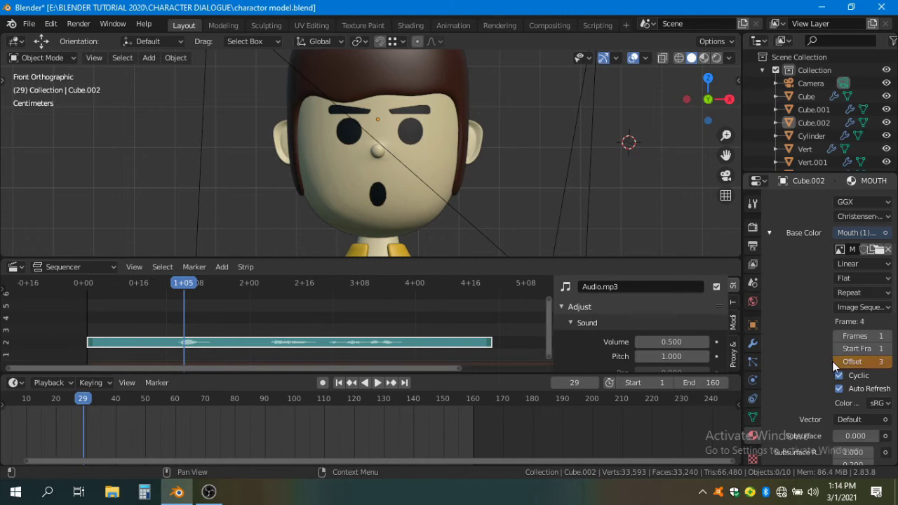
Keyframe the MOUTH material's texture Offset at 3 on frame 30 and at 1 on frame 32.
key("space")
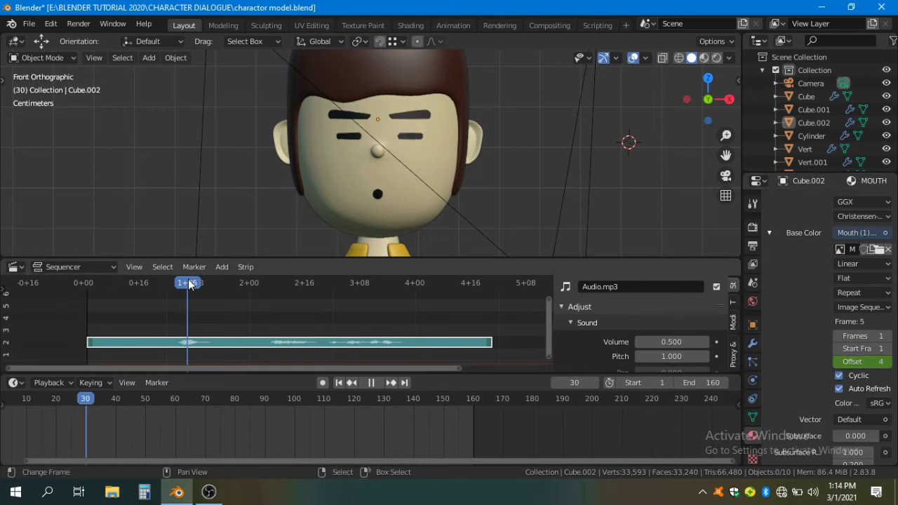
left_click(837, 361)
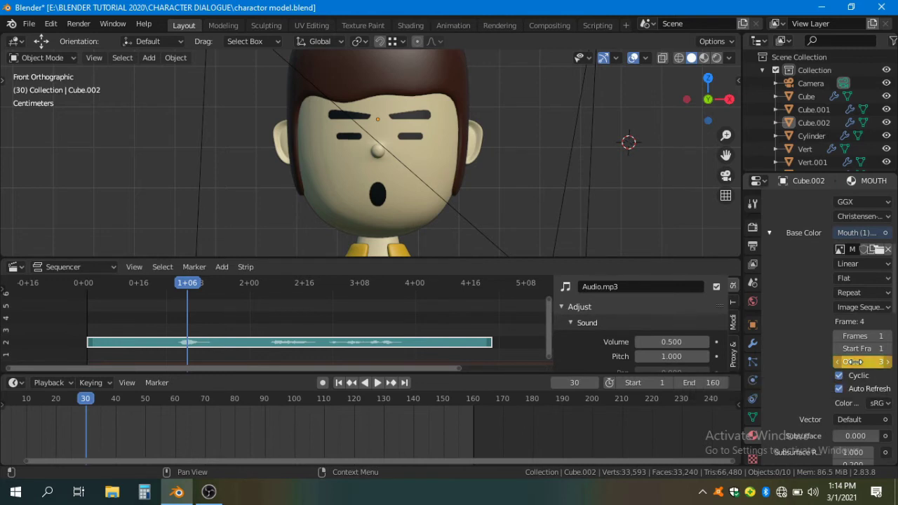
left_click(194, 283)
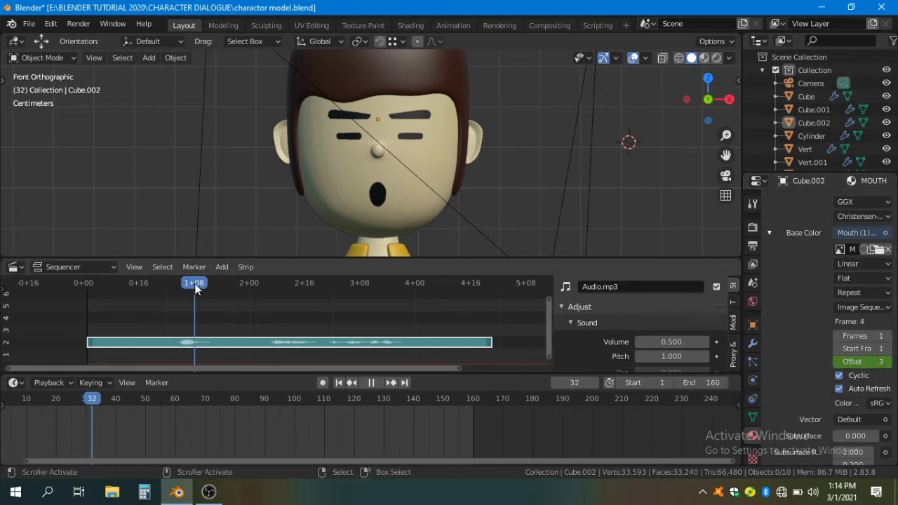
left_click(836, 362)
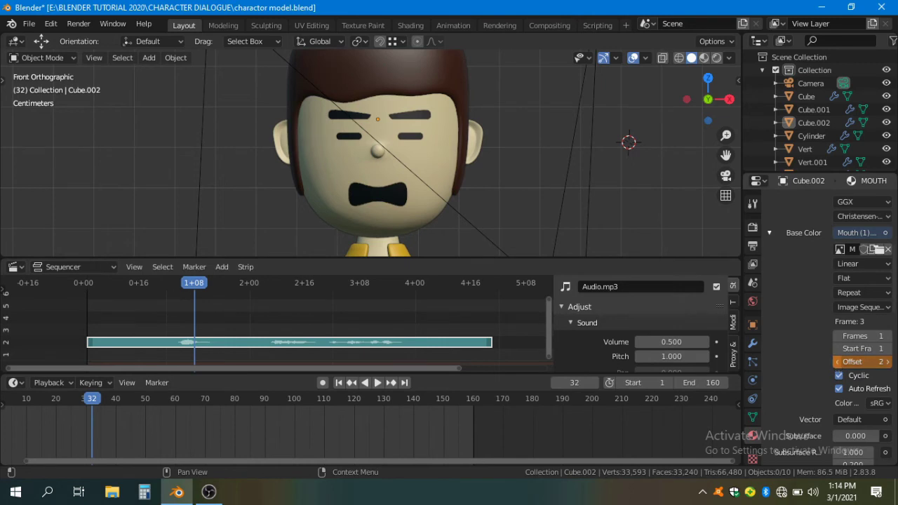
left_click(836, 363)
key("i")
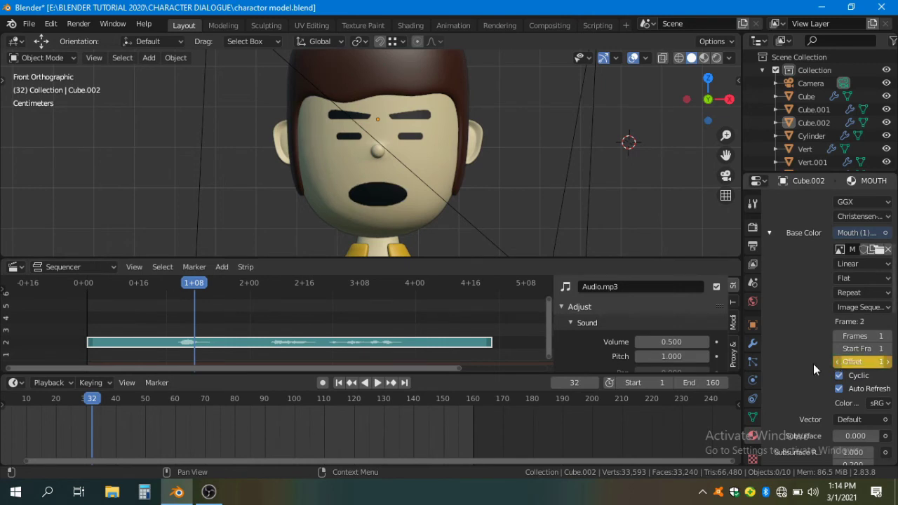
Keyframe the MOUTH material's texture Offset at 3 on frame 33.
left_click(198, 282)
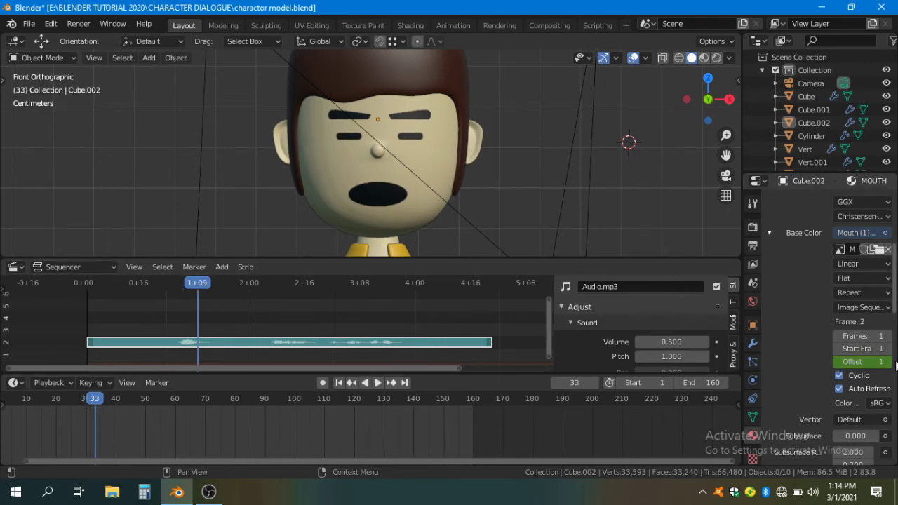
left_click(889, 362)
left_click(888, 363)
left_click(889, 362)
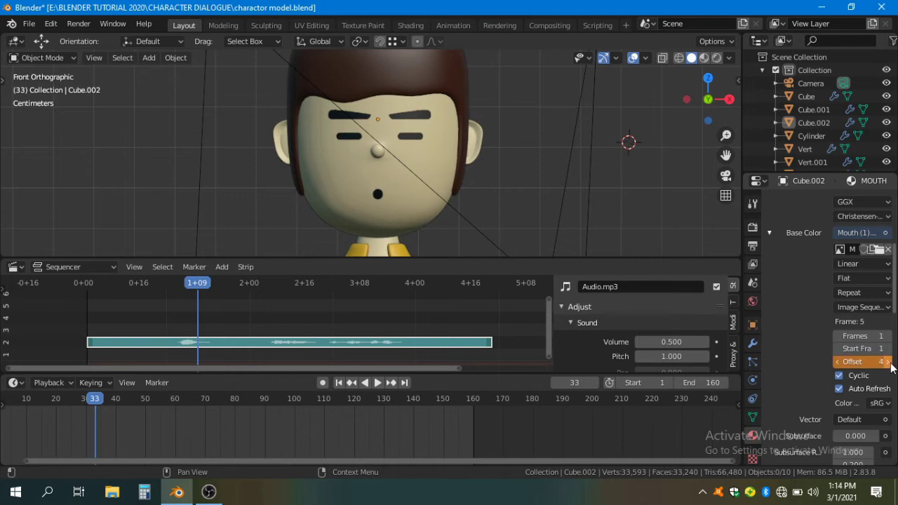
left_click_drag(888, 362, 883, 363)
key("i")
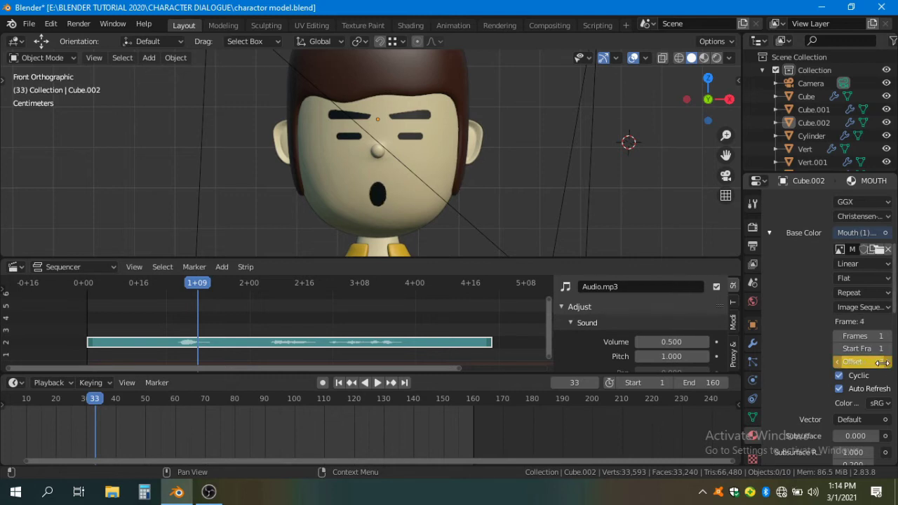
Keyframe the MOUTH material's texture Offset at 4 on frame 35 and at 5 shortly after, holding 5 through frame 54.
left_click(889, 365)
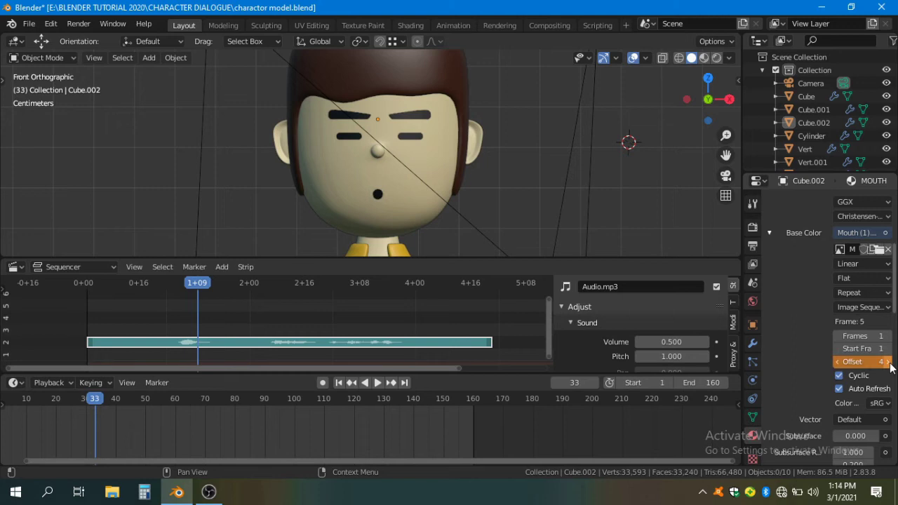
left_click_drag(209, 282, 204, 282)
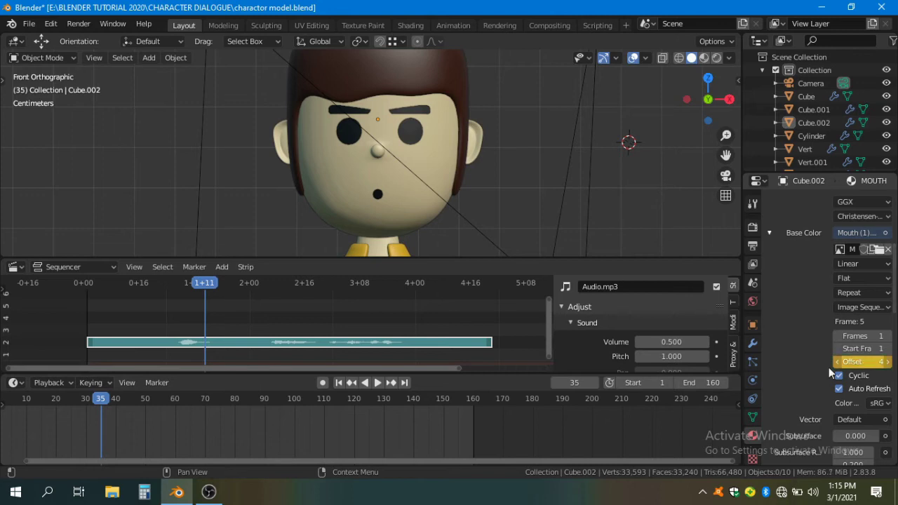
left_click_drag(202, 283, 211, 284)
mouse_move(878, 362)
left_mouse_down()
mouse_move(892, 361)
mouse_move(883, 362)
left_mouse_up()
left_click_drag(211, 284, 273, 280)
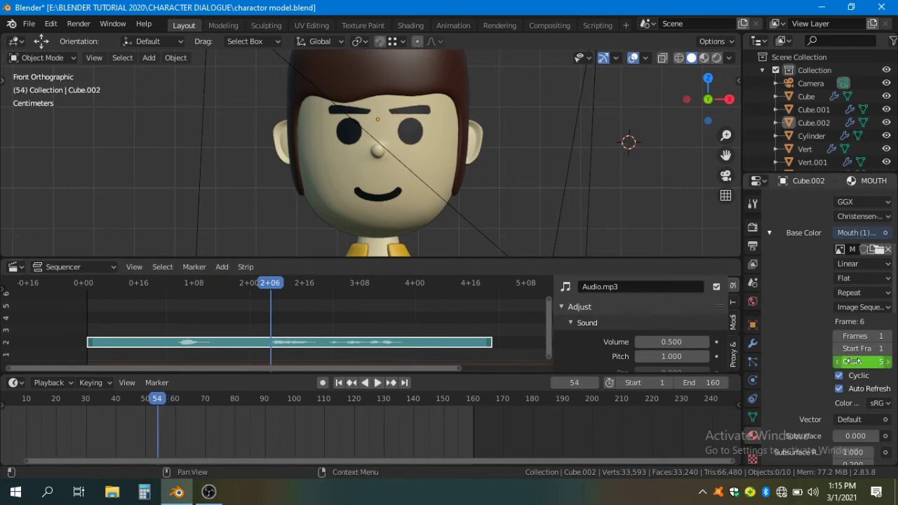
Keyframe the MOUTH material's texture Offset at 4 on frame 55 and at 3 on frame 57.
left_click(277, 286)
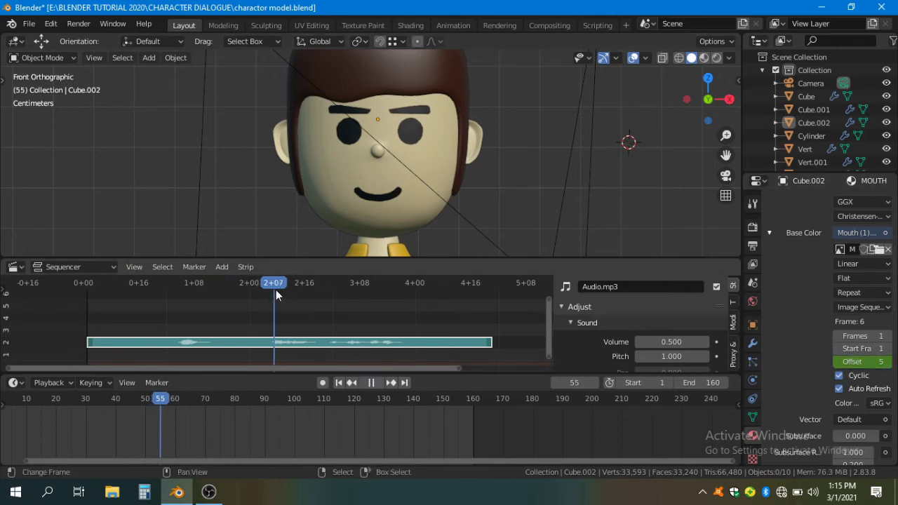
left_click(838, 361)
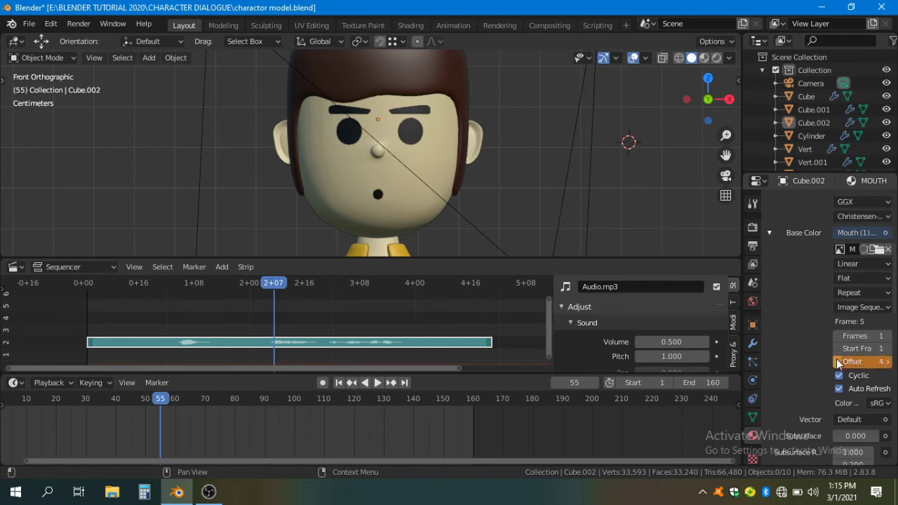
left_click(280, 285)
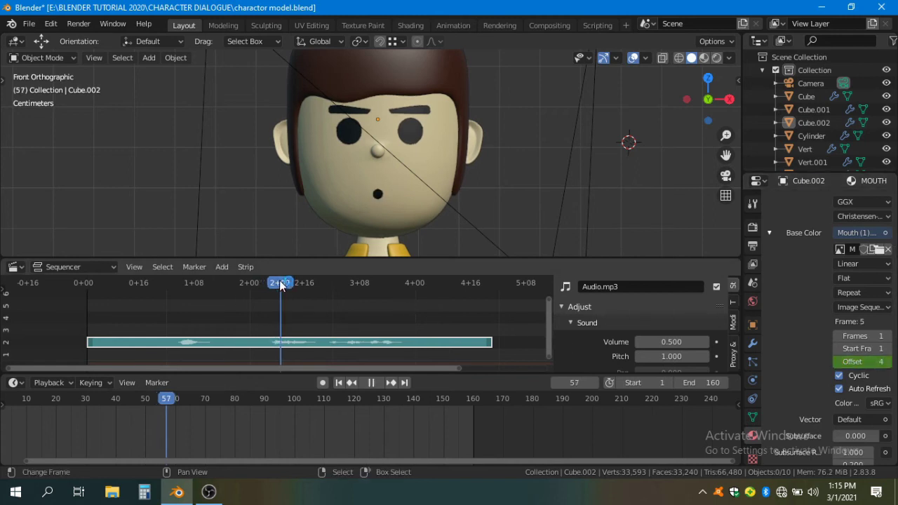
left_click(837, 362)
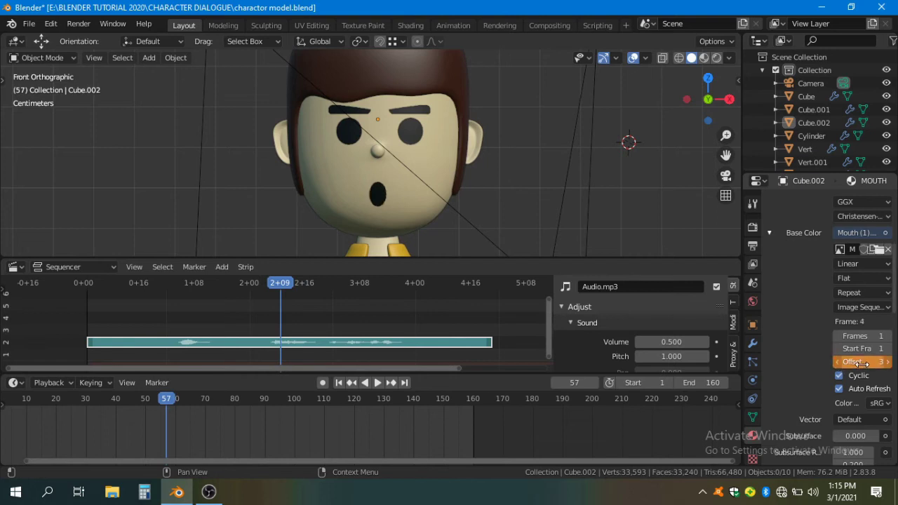
Keyframe the MOUTH material's texture Offset at 2 on frame 59 and at 1 on frame 61.
left_click(290, 290)
left_click(837, 362)
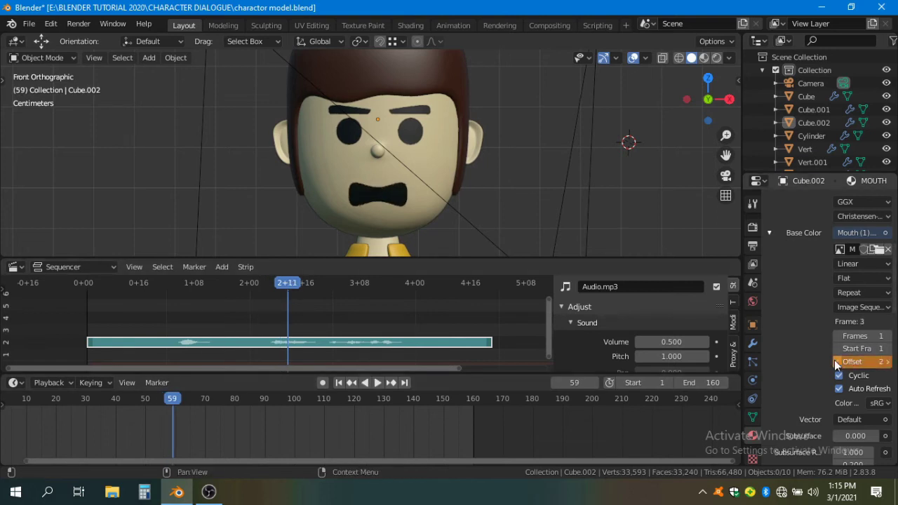
key("space")
key("space")
left_click(294, 284)
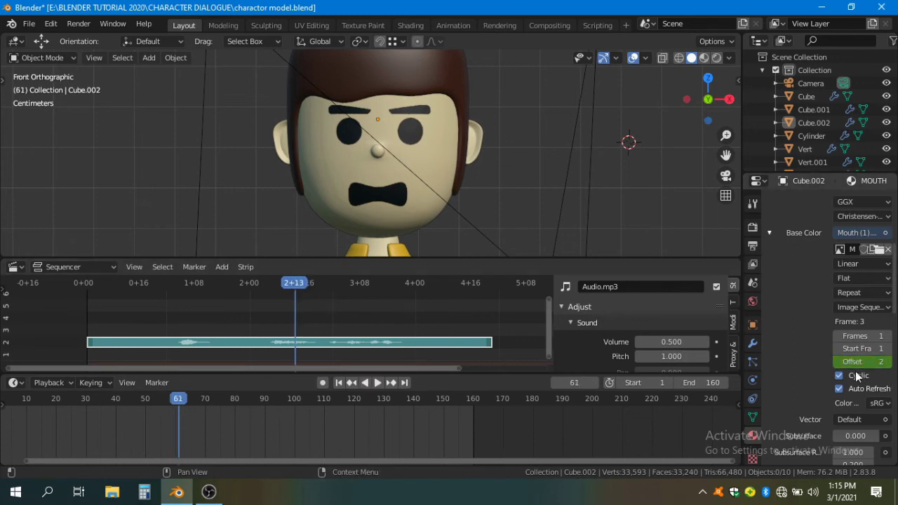
left_click(838, 362)
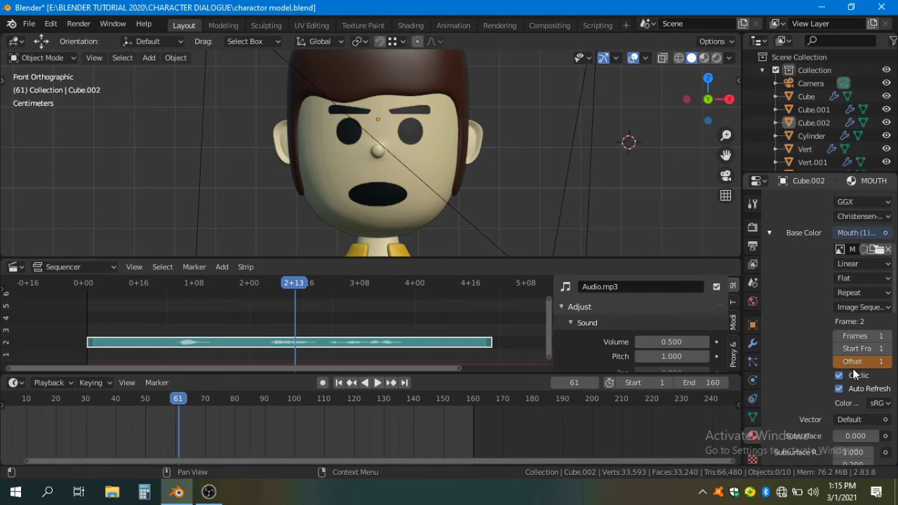
key("i")
Keyframe the MOUTH material's texture Offset at 0 on frame 63, bringing it to 5 with a keyframe on frame 71.
left_click(301, 284)
left_click(836, 362)
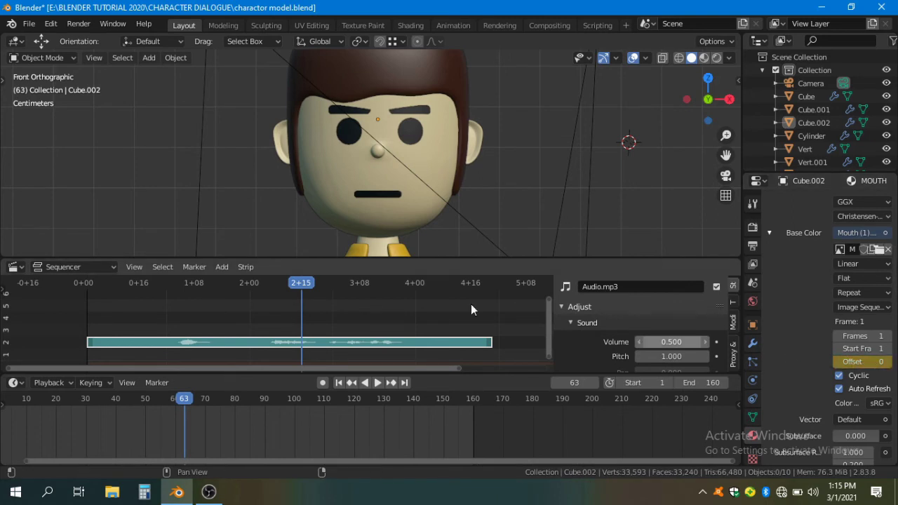
left_click_drag(304, 287, 313, 284)
left_click_drag(887, 365, 897, 365)
key("i")
left_click(322, 286)
left_click_drag(322, 286, 329, 285)
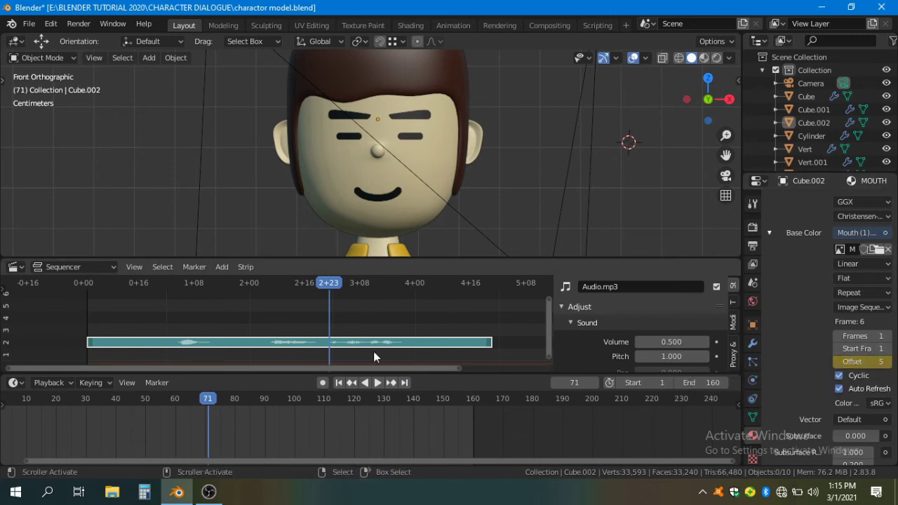
Keyframe the MOUTH material's texture Offset at 4 on frame 73 and at 3 on frame 75.
left_click_drag(331, 284, 339, 283)
left_click(836, 362)
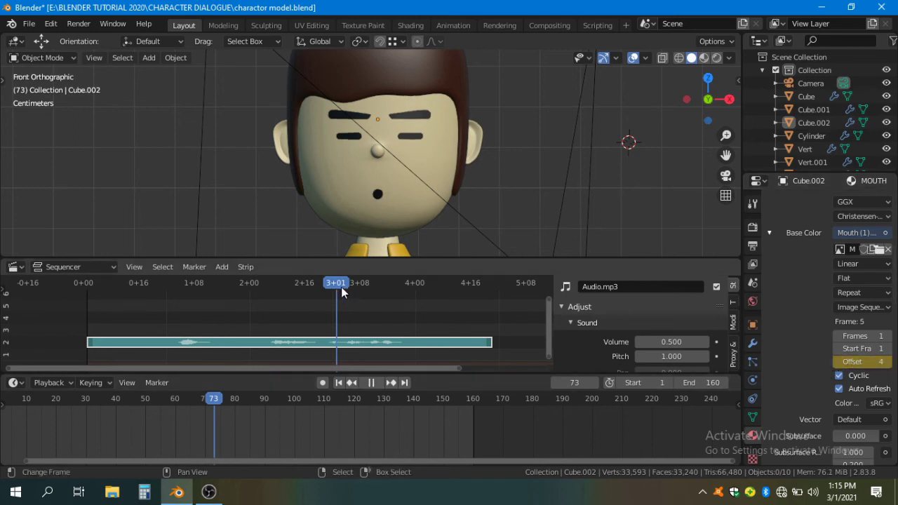
left_click_drag(338, 287, 343, 288)
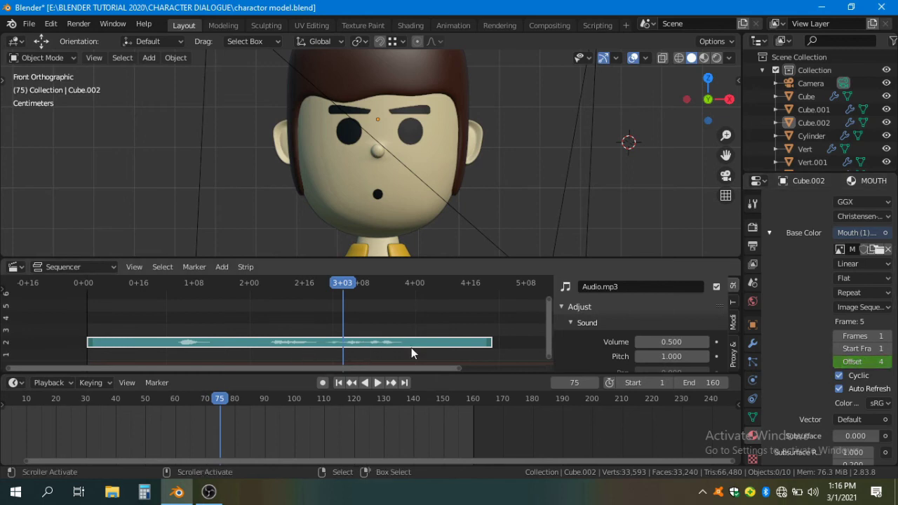
left_click(836, 362)
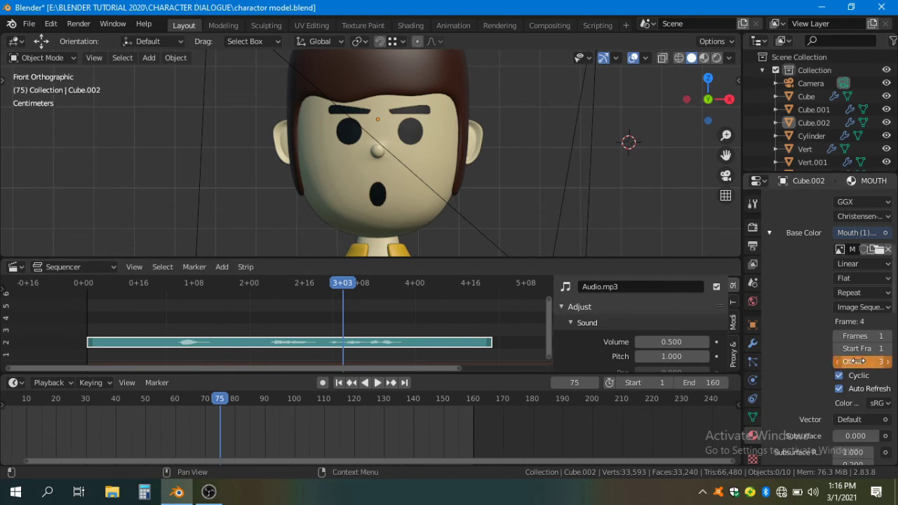
Keyframe the MOUTH material's texture Offset at 2 on frame 80 and at 3 on frame 82.
left_click(358, 287)
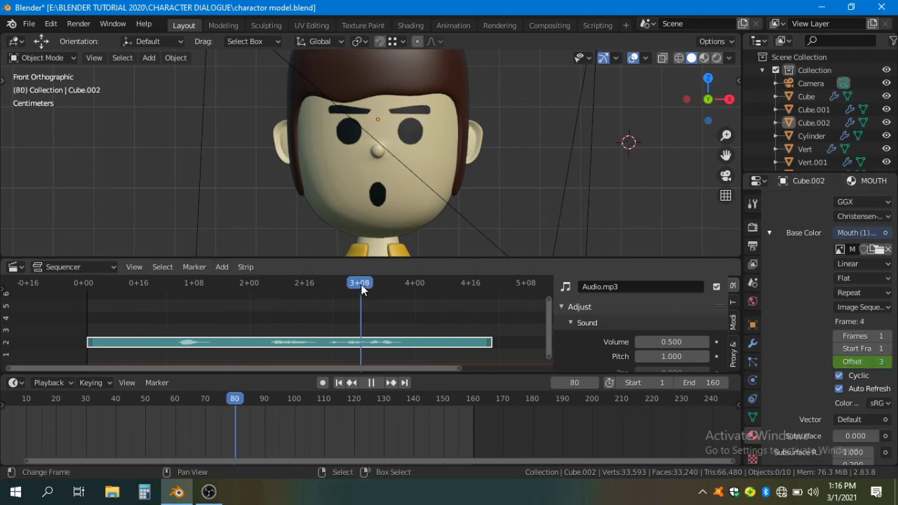
left_click(837, 362)
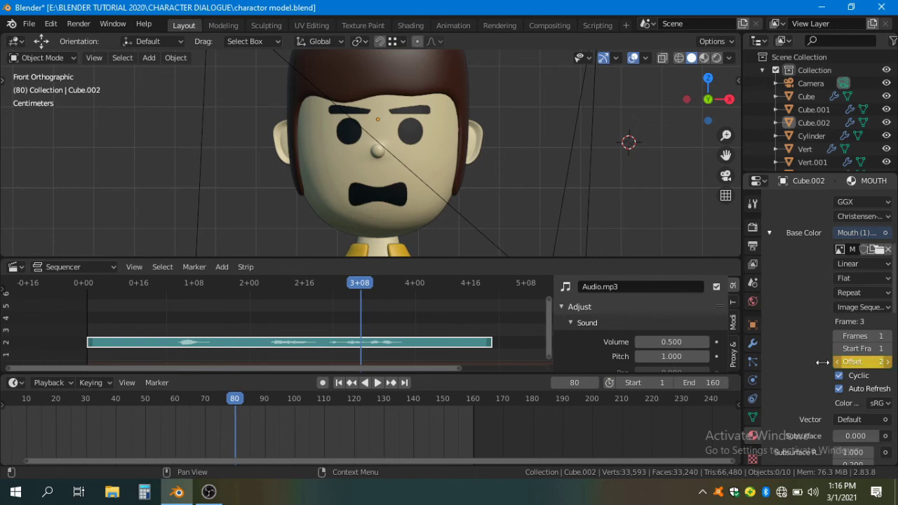
left_click(366, 283)
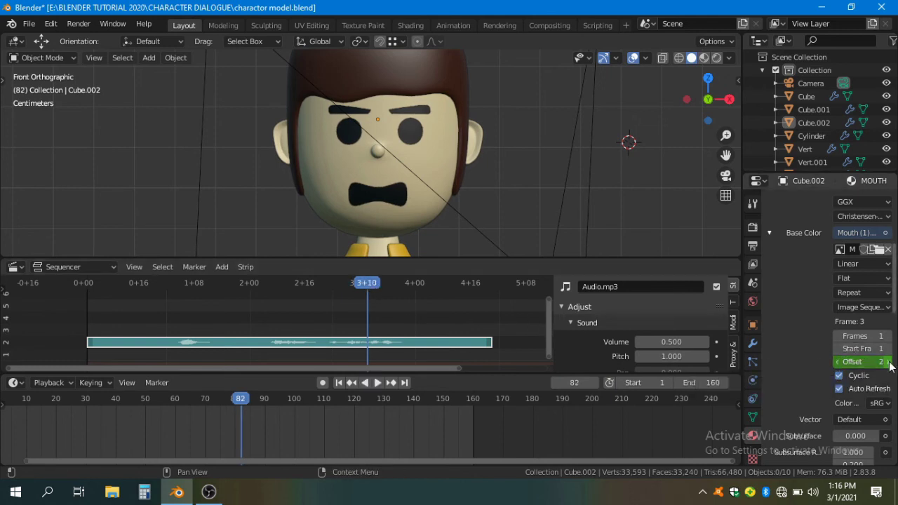
left_click_drag(846, 362, 862, 363)
Keyframe the MOUTH material's texture Offset at 2 on frame 85.
left_click_drag(368, 284, 379, 282)
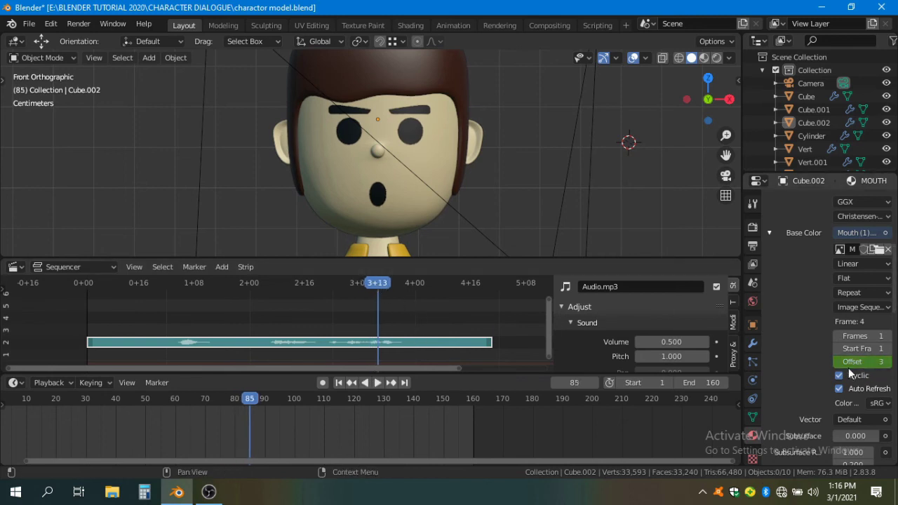
left_click_drag(872, 362, 862, 362)
key("i")
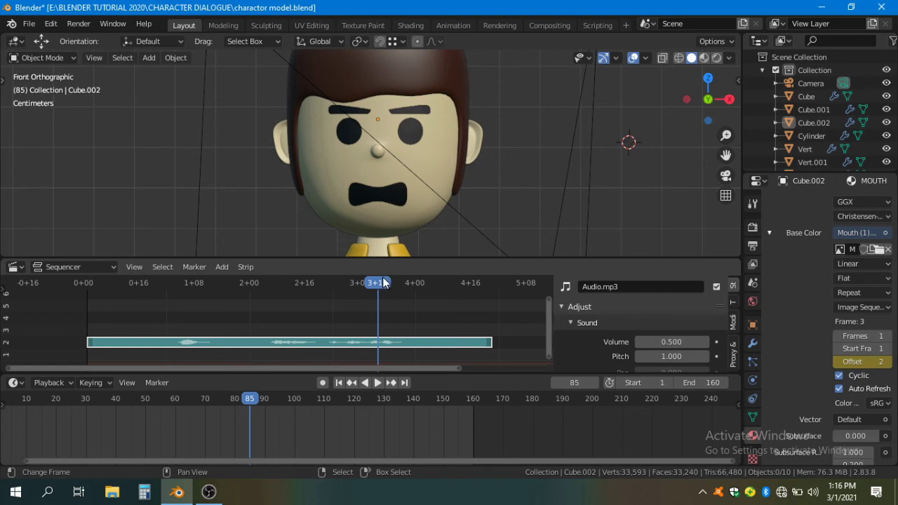
Try other mouth shapes on frame 88 and keyframe the MOUTH material's texture Offset at 3 there.
left_click_drag(382, 282, 389, 282)
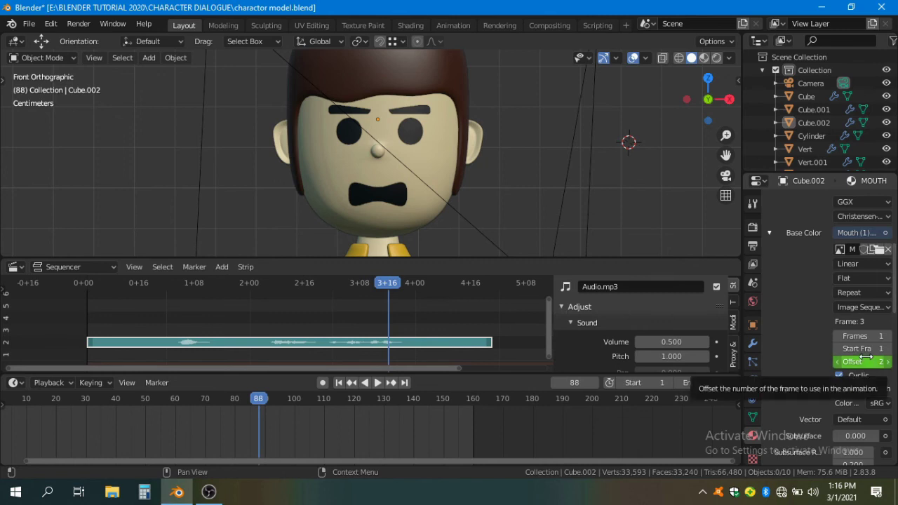
left_click(837, 362)
left_click(838, 362)
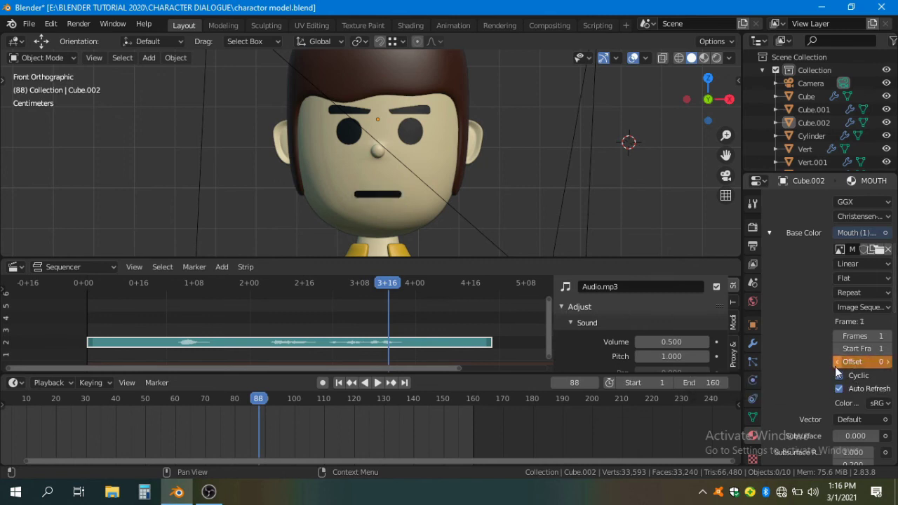
left_click(837, 363)
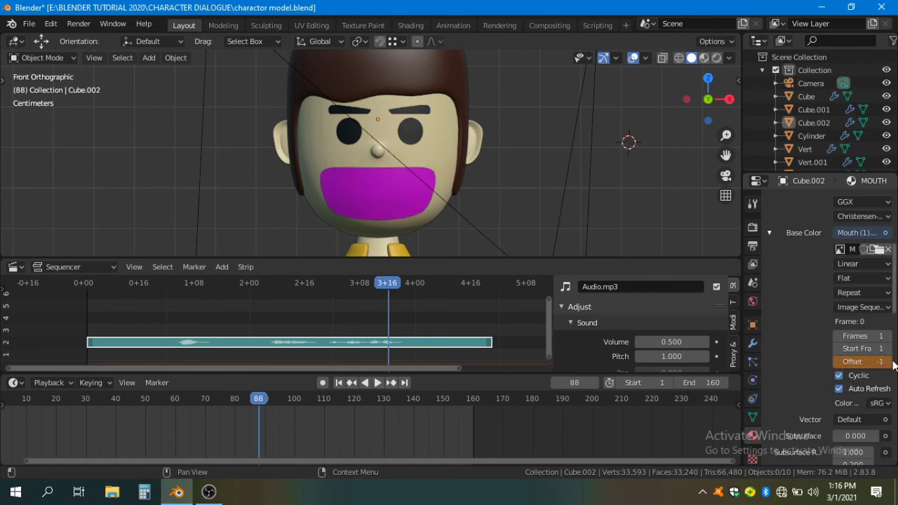
scroll(891, 365, "down", 8)
scroll(882, 338, "up", 7)
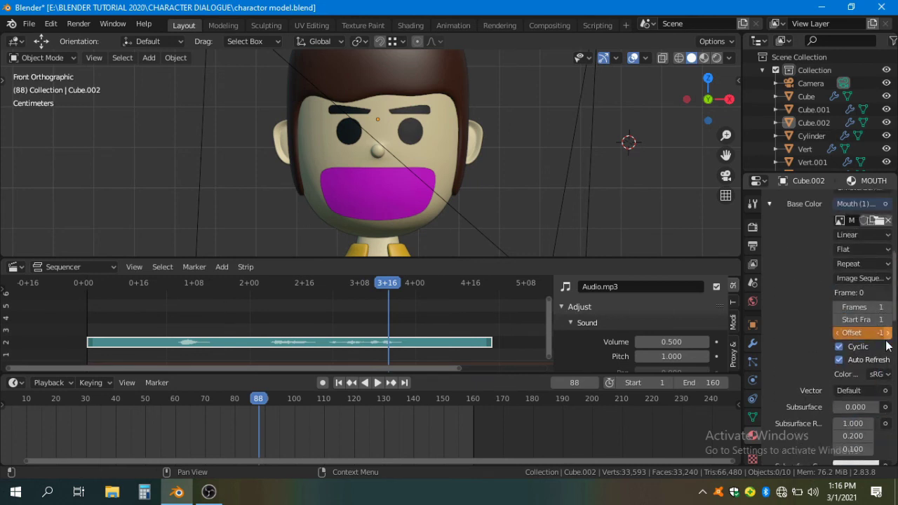
left_click(890, 332)
left_click(890, 332)
left_click(889, 334)
left_click(888, 333)
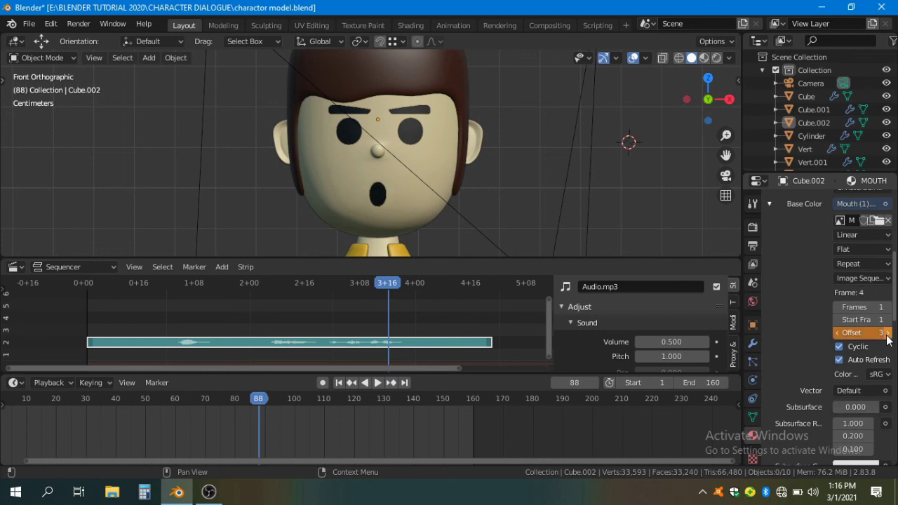
key("i")
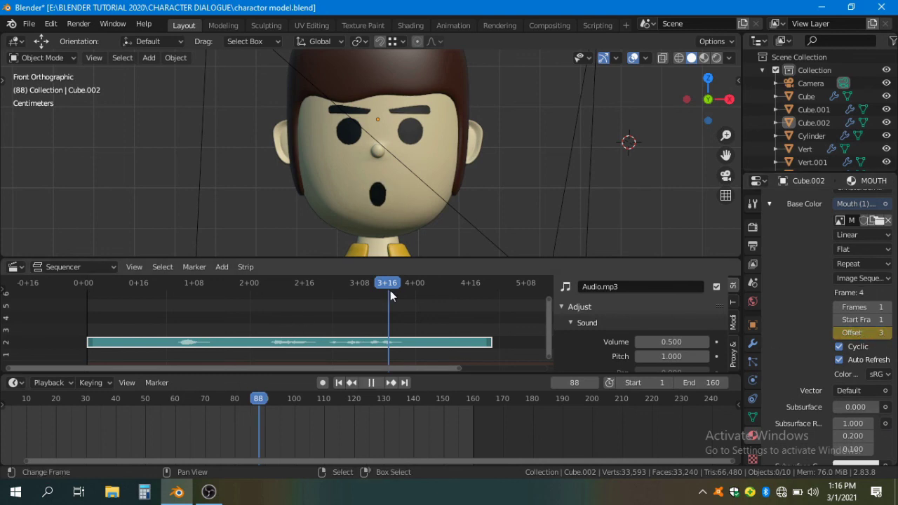
Keyframe the MOUTH material's texture Offset at 4 on frame 90 and at 5 on frame 92.
key("space")
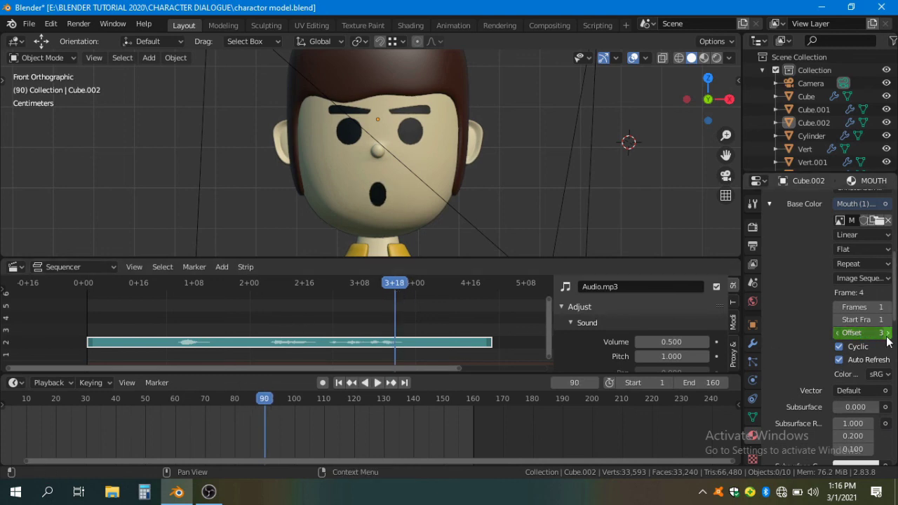
left_click(889, 333)
key("i")
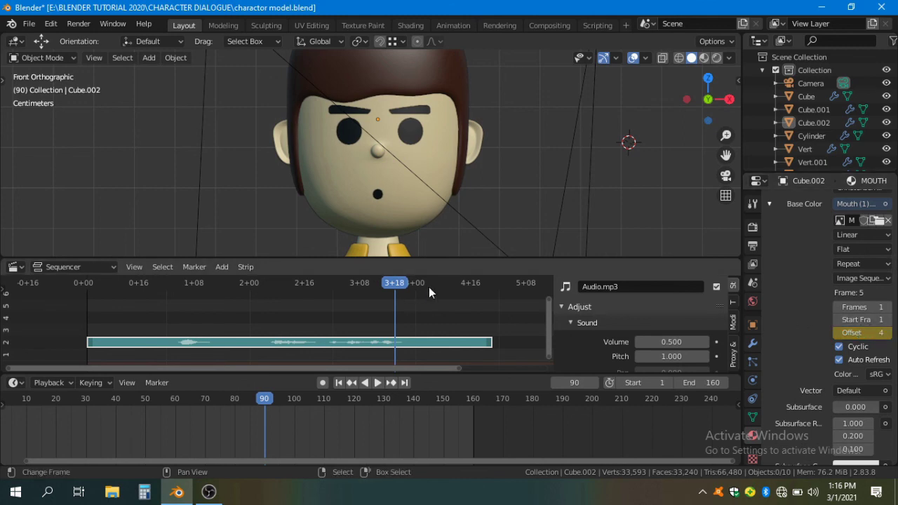
left_click_drag(394, 284, 402, 284)
left_click_drag(863, 333, 871, 334)
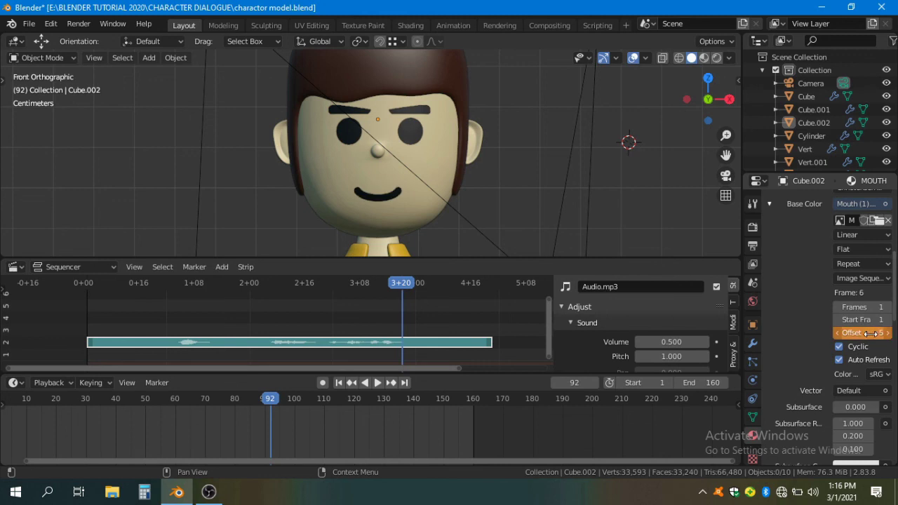
key("i")
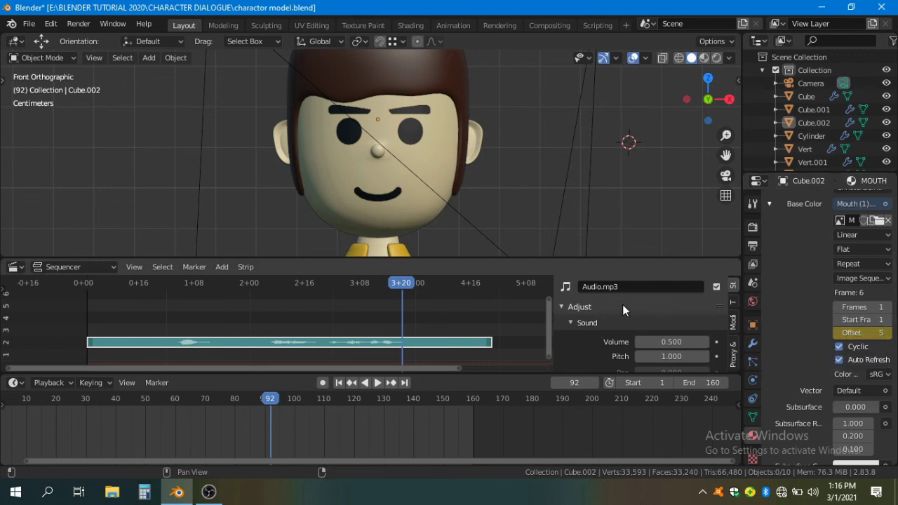
Set the animation's end frame to 100 and play it from frame 1 in the camera view.
left_click(338, 384)
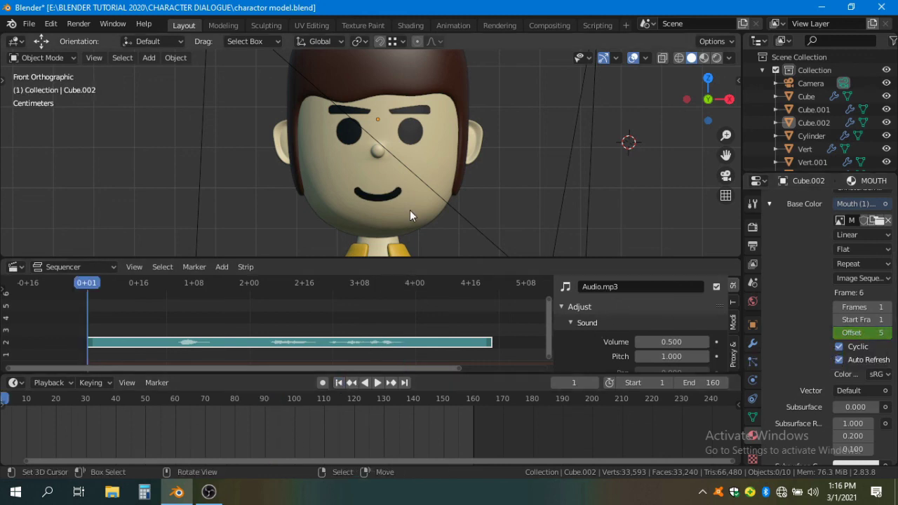
scroll(405, 214, "up", 3)
key("KP_0")
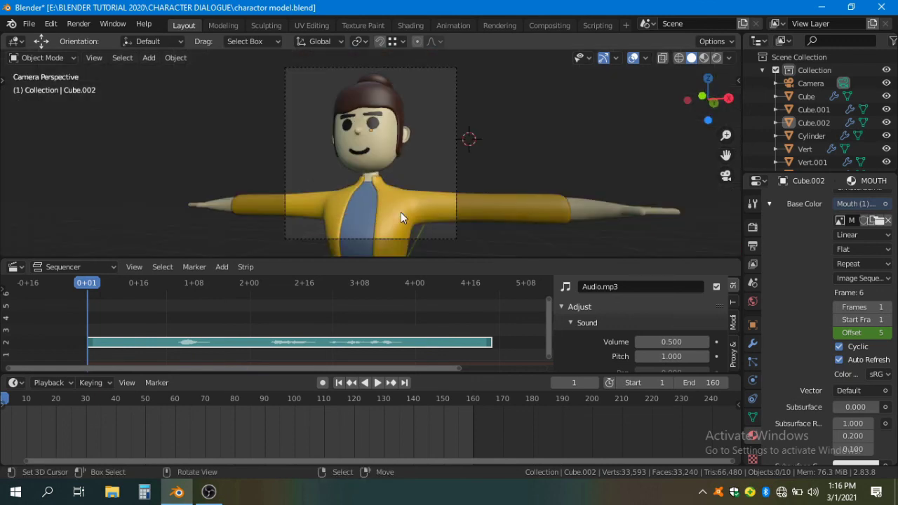
scroll(393, 170, "up", 2)
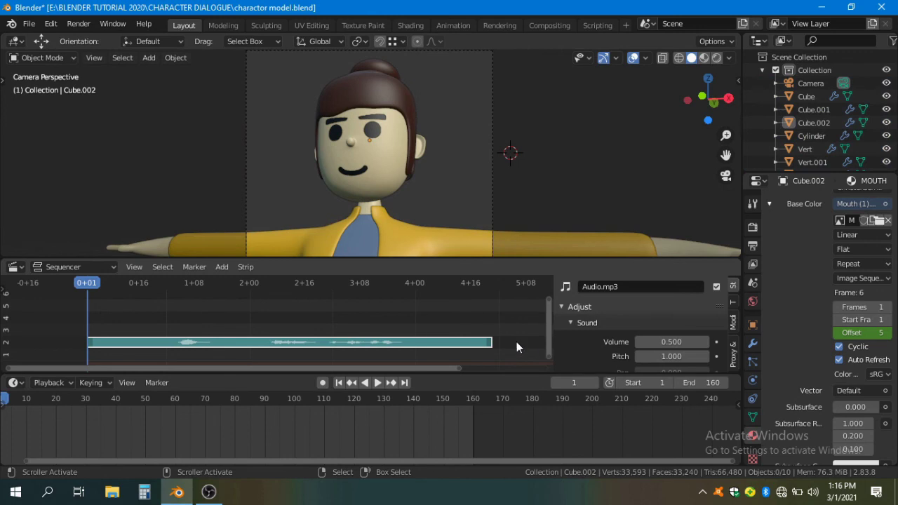
left_click_drag(705, 383, 522, 383)
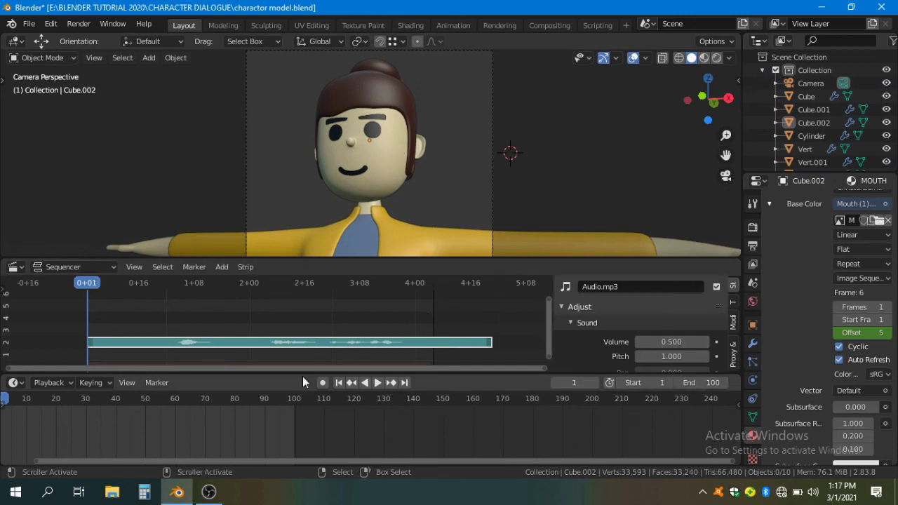
left_click(378, 382)
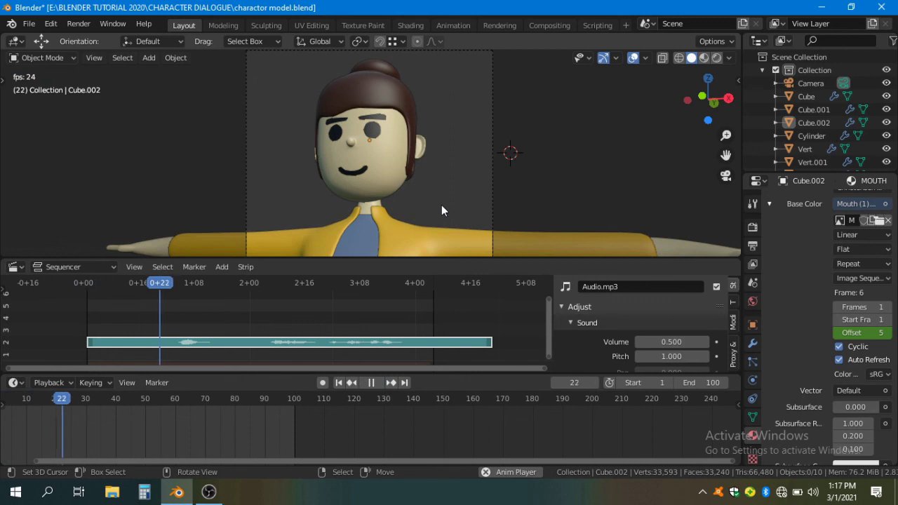